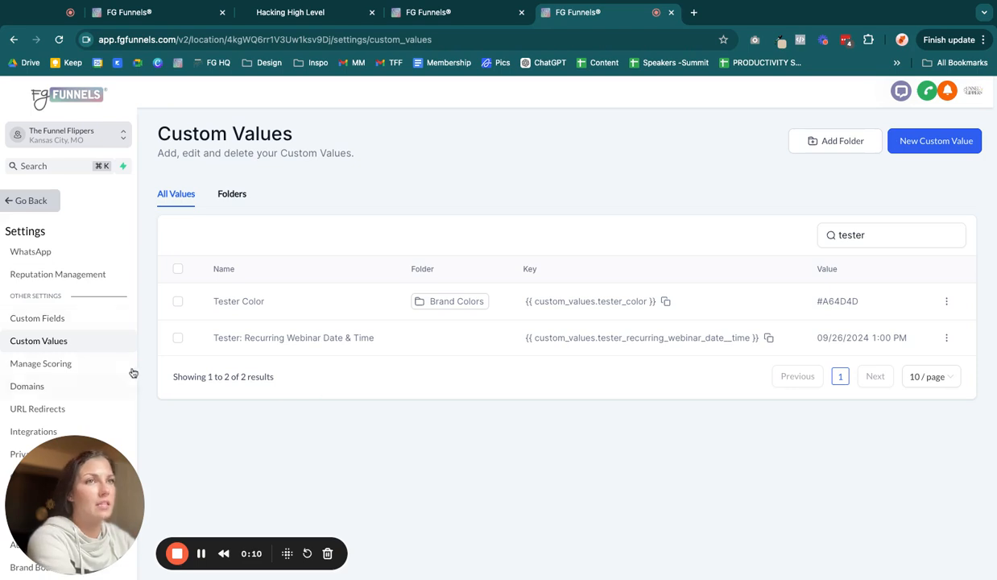
# Step: Open the Tester: Recurring Webinar Date & Time custom value for editing, examine its date value, and close the dialog
pyautogui.scroll(-3, 95, 354)
pyautogui.scroll(-1, 96, 388)
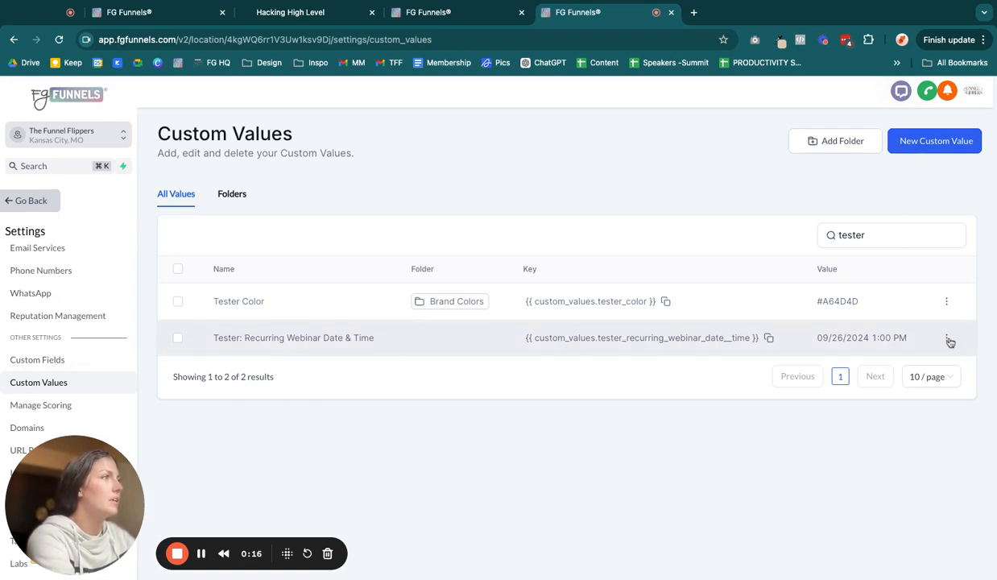
pyautogui.click(947, 338)
pyautogui.click(884, 295)
pyautogui.tripleClick(522, 291)
pyautogui.doubleClick(511, 293)
pyautogui.click(380, 295)
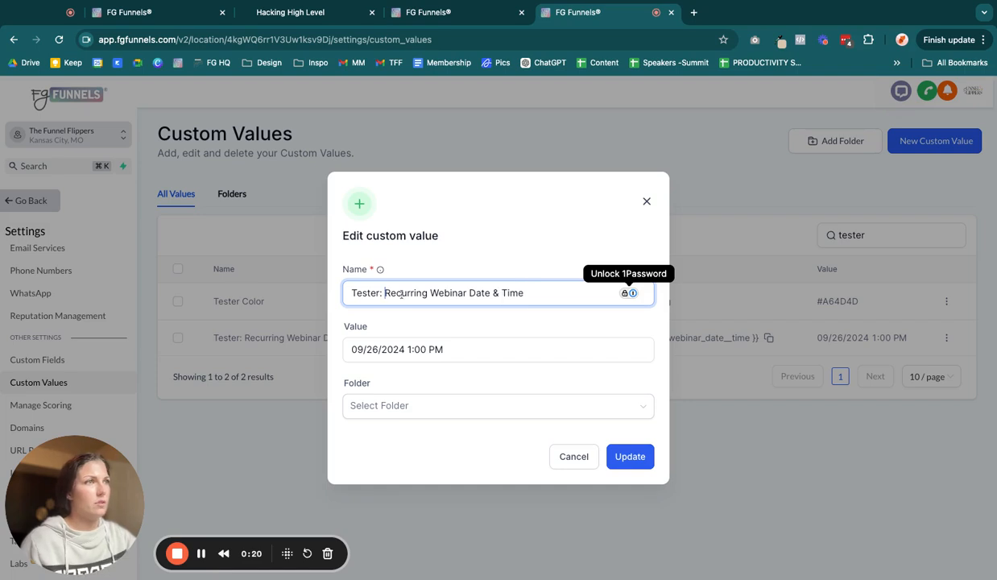
pyautogui.click(372, 353)
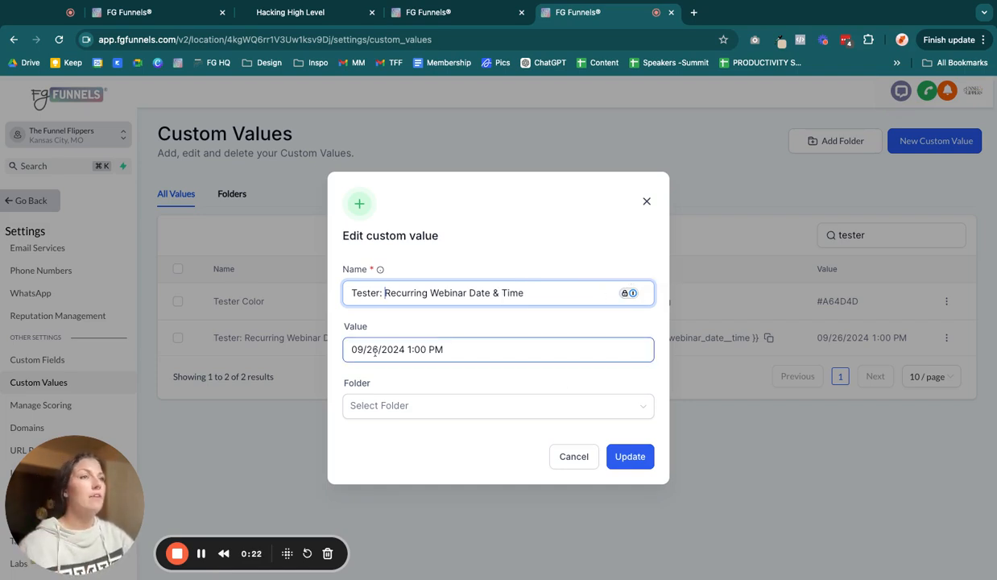
pyautogui.moveTo(352, 349); pyautogui.dragTo(442, 349)
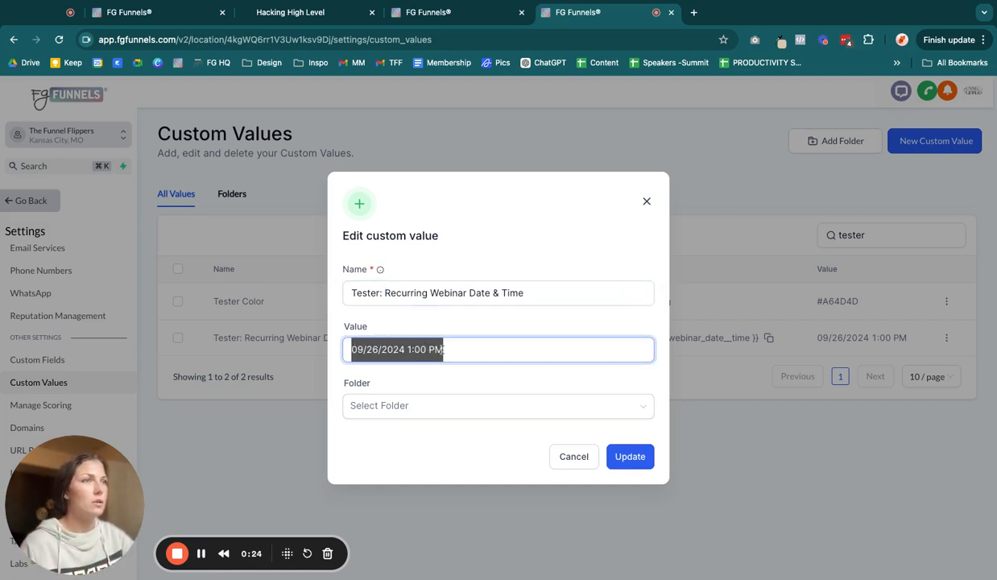
pyautogui.click(528, 360)
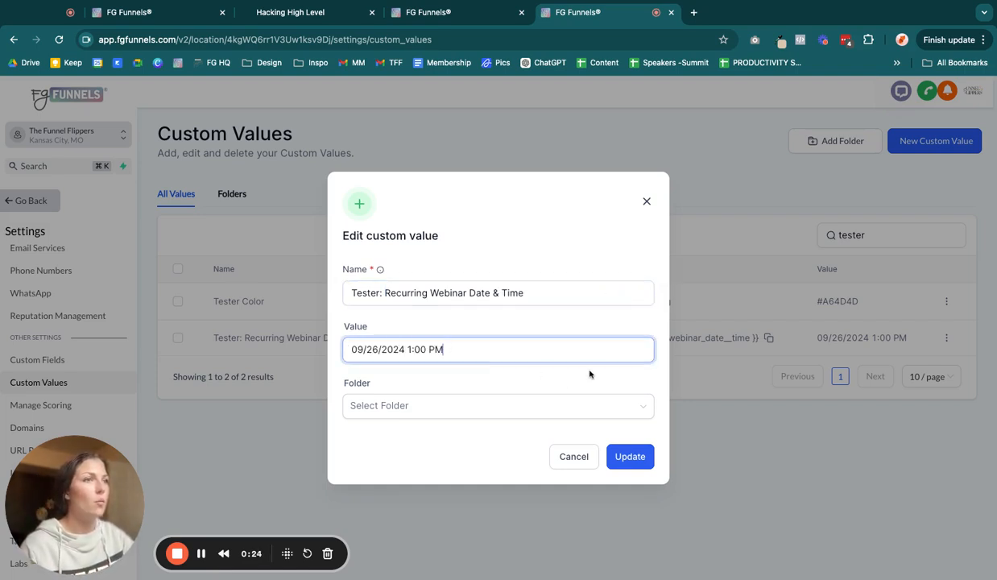
pyautogui.click(647, 202)
# Step: Examine the recommended date formats in the workflow's Set Event Start Time action
pyautogui.click(498, 14)
pyautogui.click(544, 400)
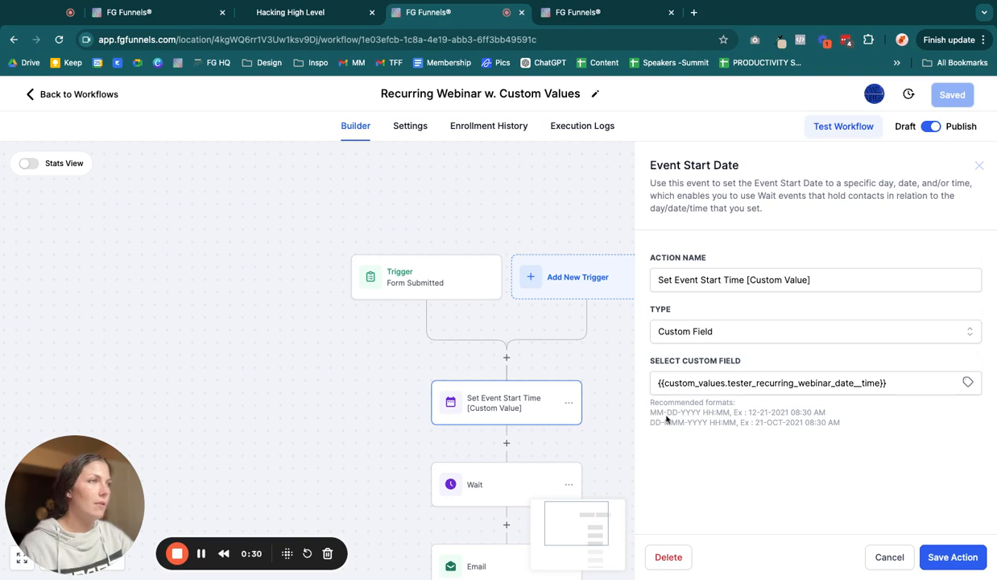
pyautogui.moveTo(650, 414); pyautogui.dragTo(773, 432)
pyautogui.click(772, 432)
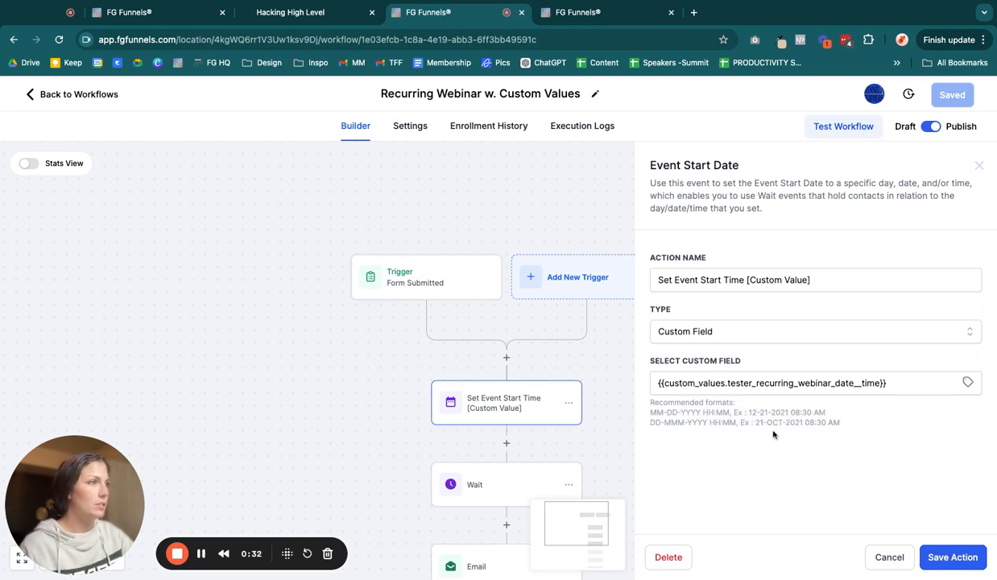
pyautogui.moveTo(651, 414); pyautogui.dragTo(736, 416)
pyautogui.click(656, 427)
pyautogui.moveTo(650, 426); pyautogui.dragTo(779, 425)
pyautogui.click(800, 429)
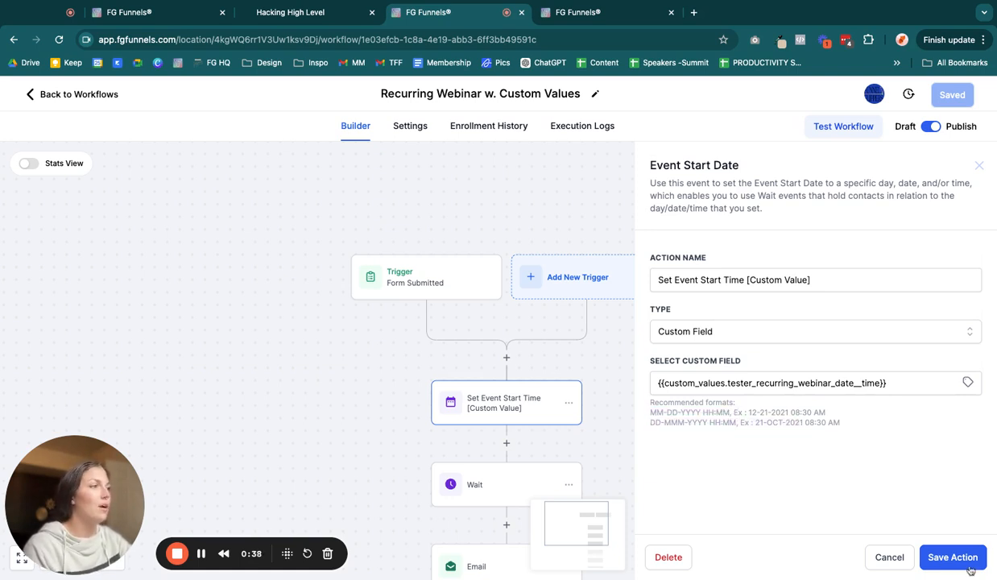
pyautogui.moveTo(838, 431); pyautogui.dragTo(677, 423)
pyautogui.click(699, 430)
pyautogui.click(361, 356)
# Step: Copy the key of the Tester: Recurring Webinar Date & Time custom value
pyautogui.click(592, 12)
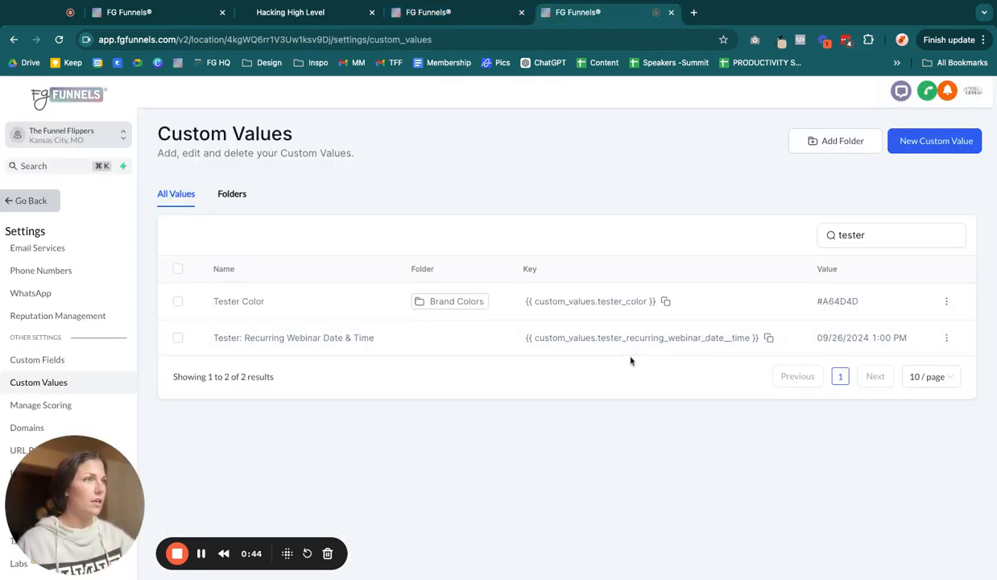
pyautogui.click(768, 338)
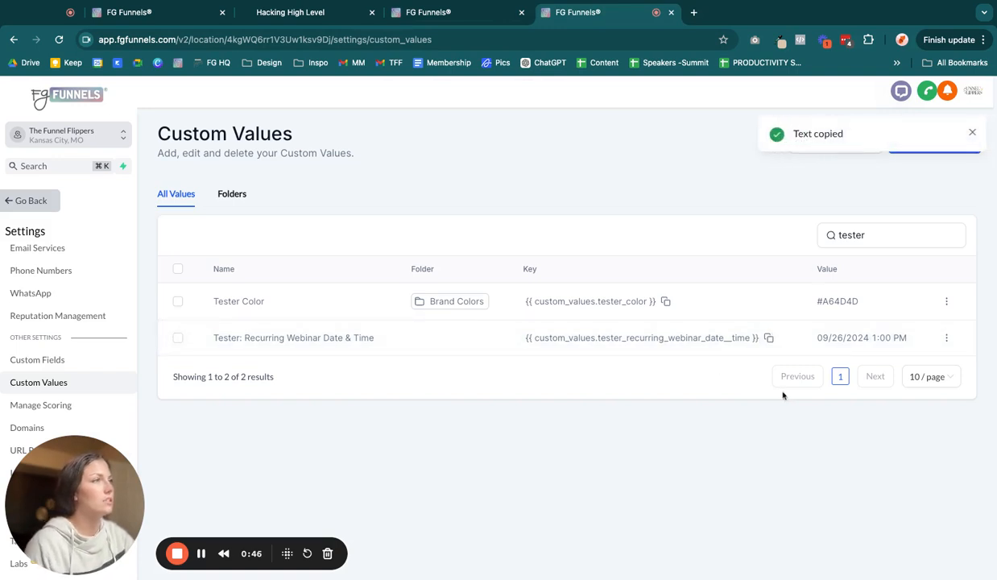
# Step: Examine the custom value key in the page builder paragraph and the date it renders in the page preview
pyautogui.click(187, 15)
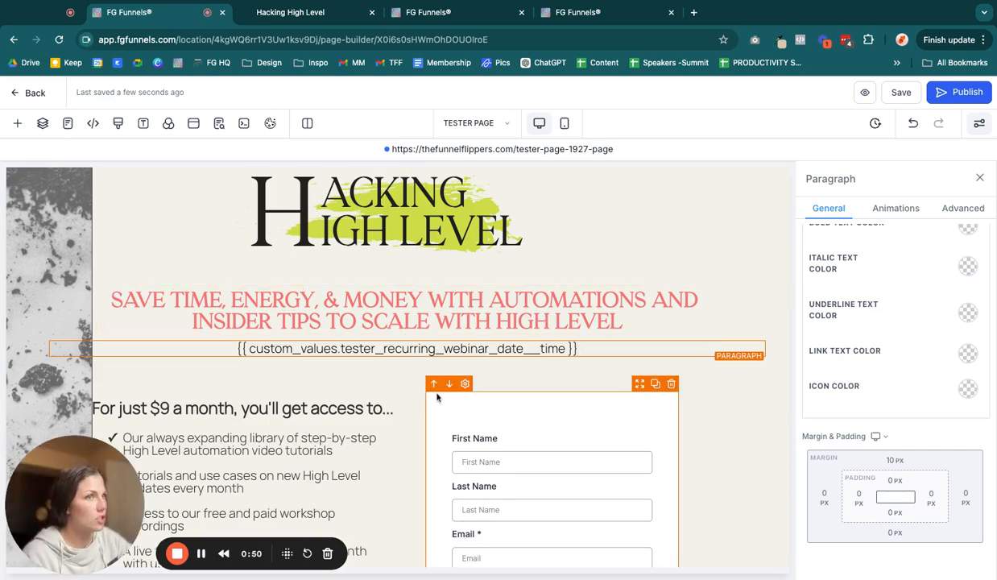
pyautogui.moveTo(579, 349); pyautogui.dragTo(130, 339)
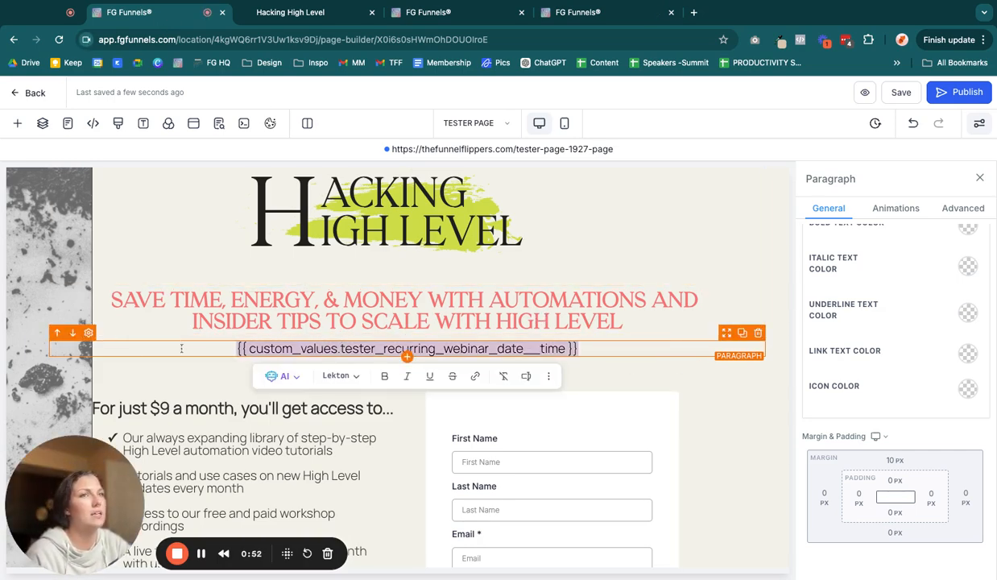
pyautogui.click(397, 363)
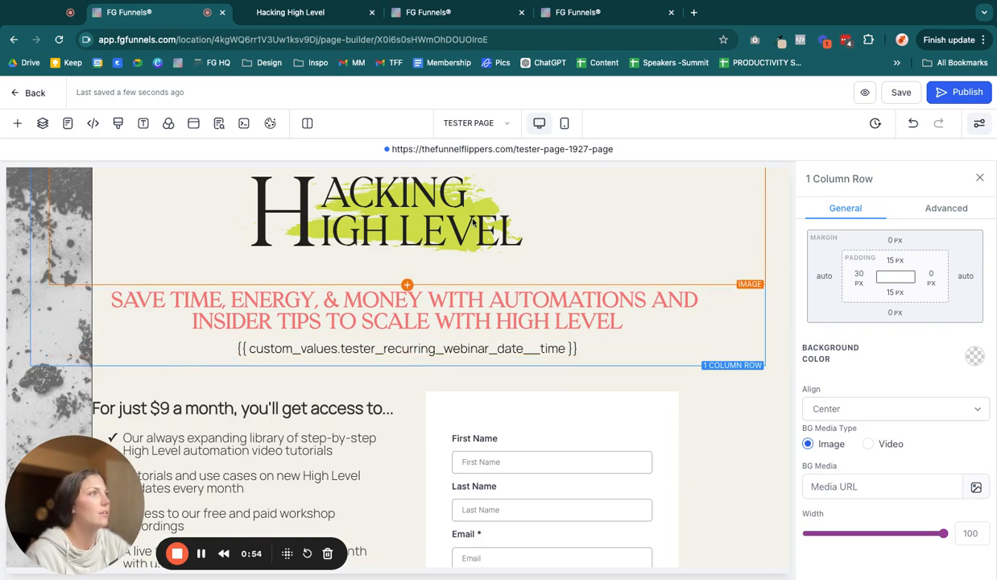
pyautogui.click(246, 16)
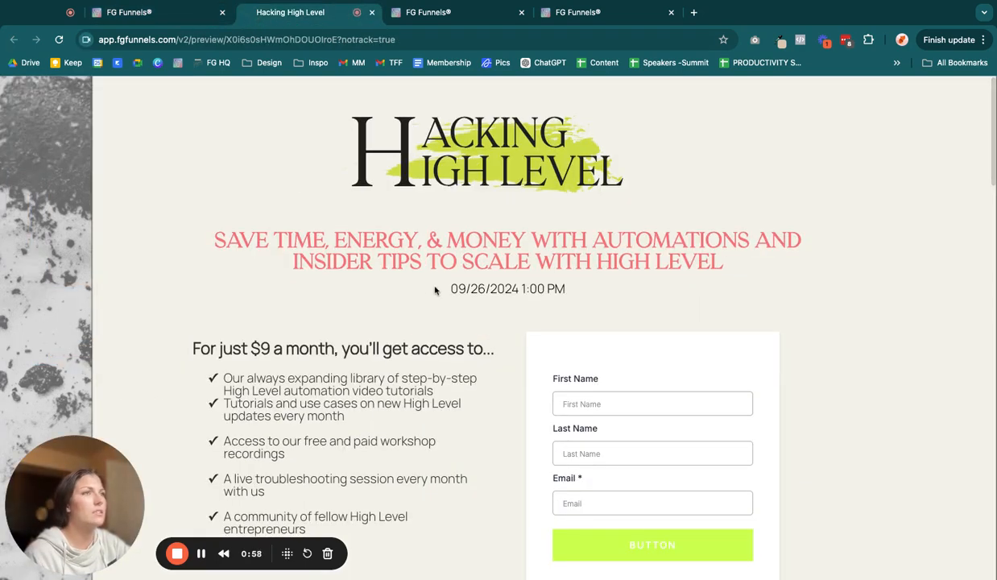
pyautogui.moveTo(447, 291); pyautogui.dragTo(612, 295)
pyautogui.click(613, 295)
pyautogui.moveTo(427, 292); pyautogui.dragTo(590, 299)
pyautogui.click(588, 299)
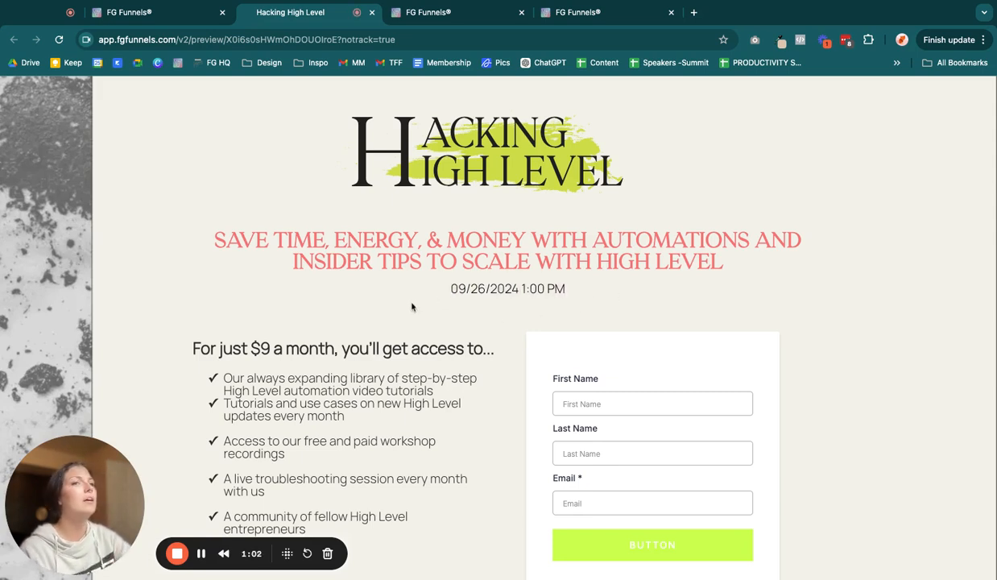
# Step: Review the workflow's Form Submitted trigger and its Tester Form filter
pyautogui.click(434, 14)
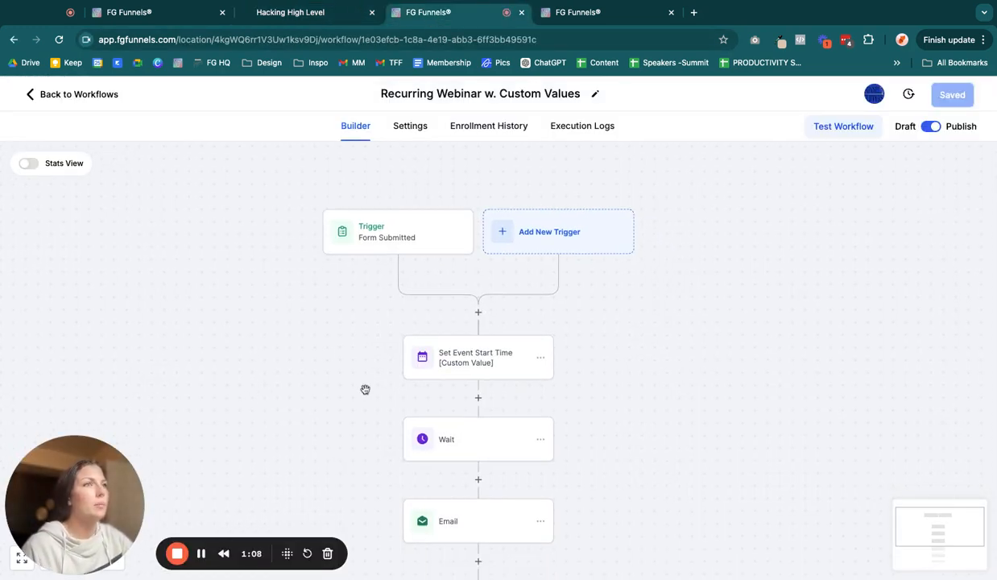
pyautogui.click(403, 240)
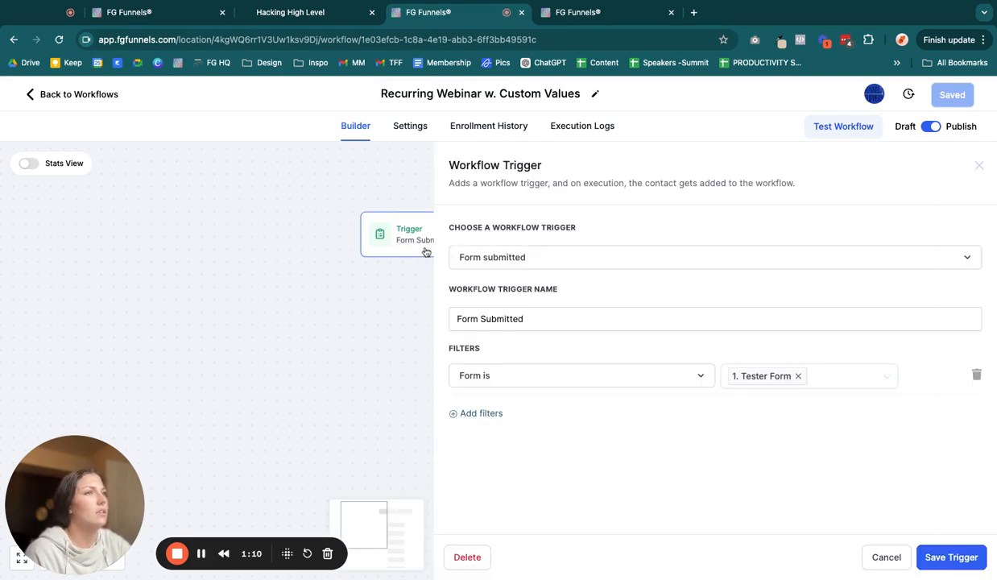
pyautogui.tripleClick(444, 227)
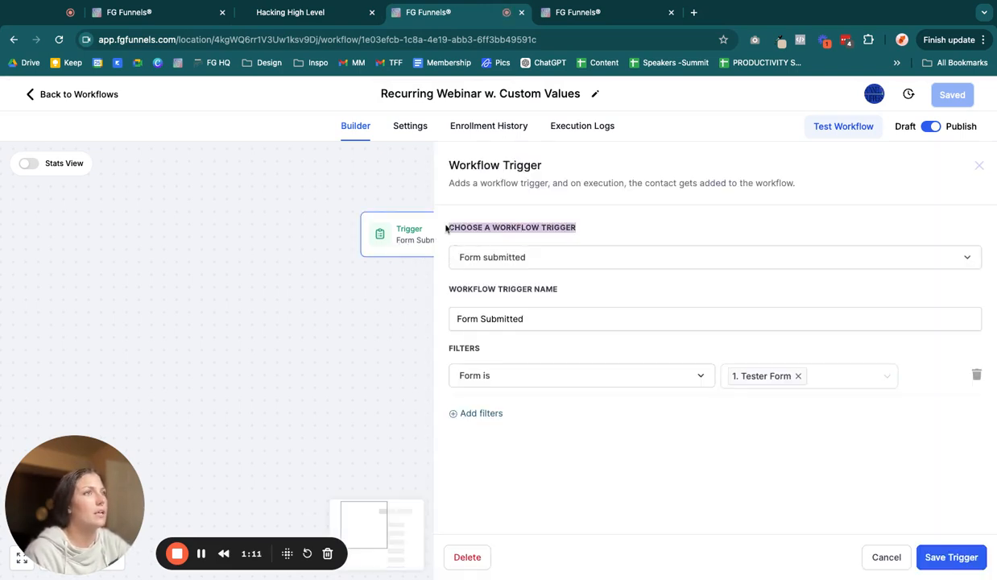
pyautogui.click(604, 259)
pyautogui.click(349, 303)
pyautogui.click(424, 274)
pyautogui.click(436, 239)
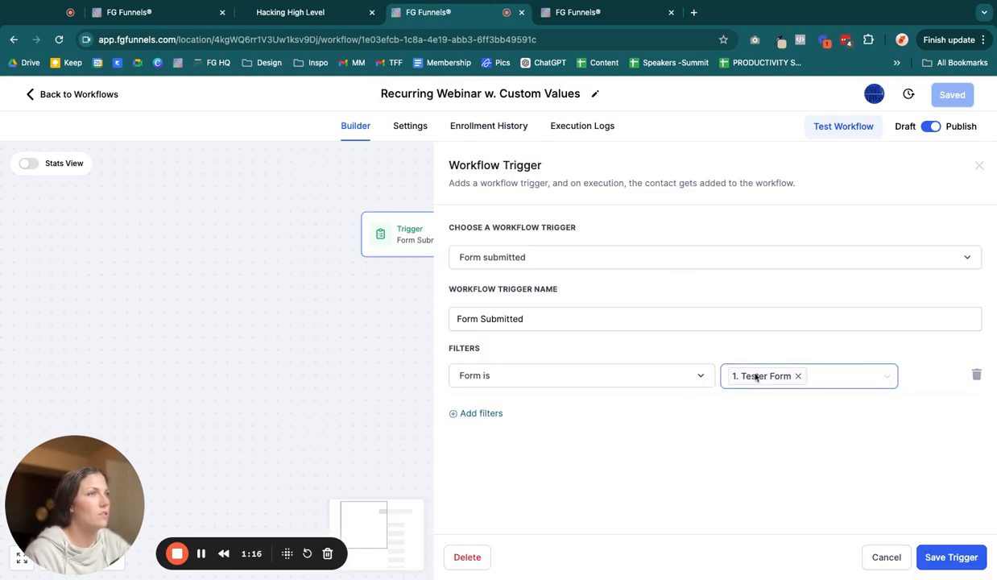
pyautogui.click(304, 335)
pyautogui.scroll(-5, 373, 387)
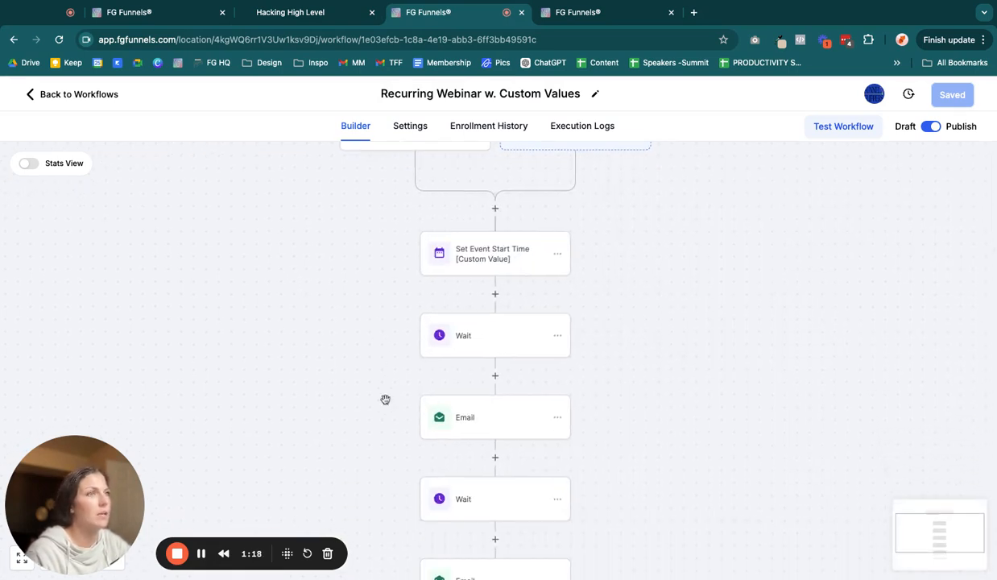
# Step: Open the Set Event Start Time action and switch its type to Specific Day
pyautogui.click(496, 239)
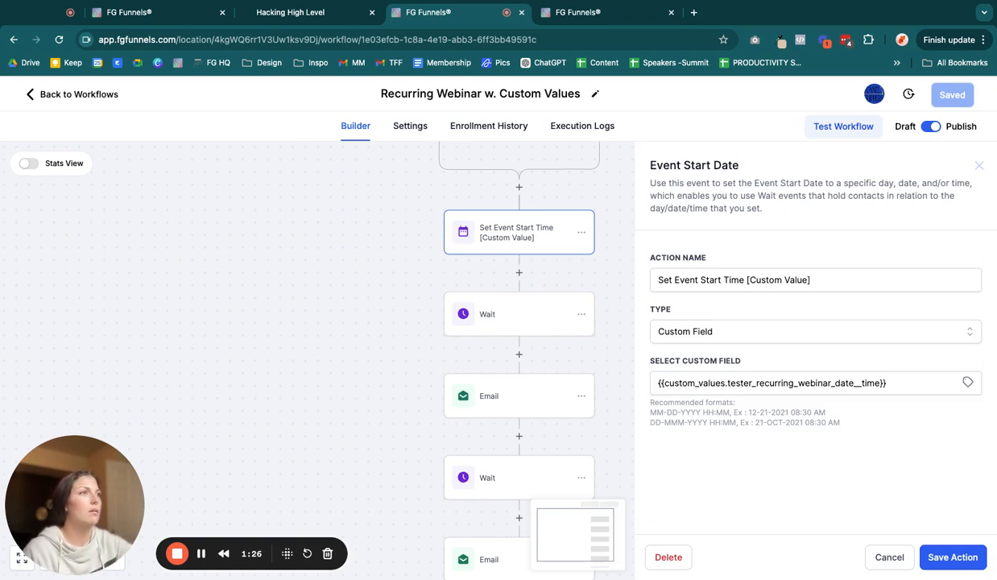
pyautogui.click(790, 333)
pyautogui.click(703, 380)
pyautogui.click(867, 378)
pyautogui.click(855, 340)
pyautogui.click(717, 405)
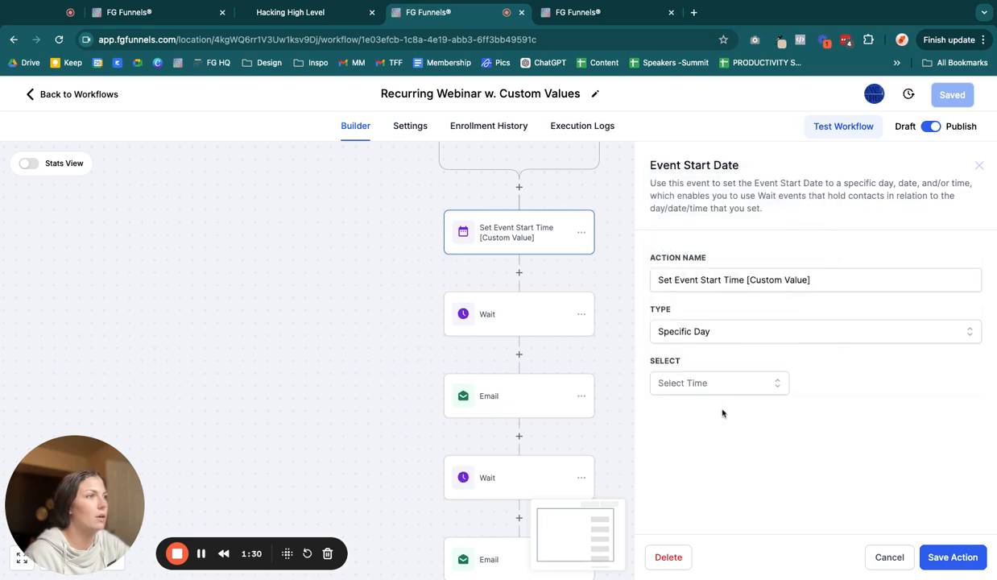
# Step: Set the specific day to Current Day of week, Monday, at 12:00 AM
pyautogui.click(688, 379)
pyautogui.click(673, 434)
pyautogui.click(813, 384)
pyautogui.click(821, 434)
pyautogui.click(911, 388)
pyautogui.click(894, 398)
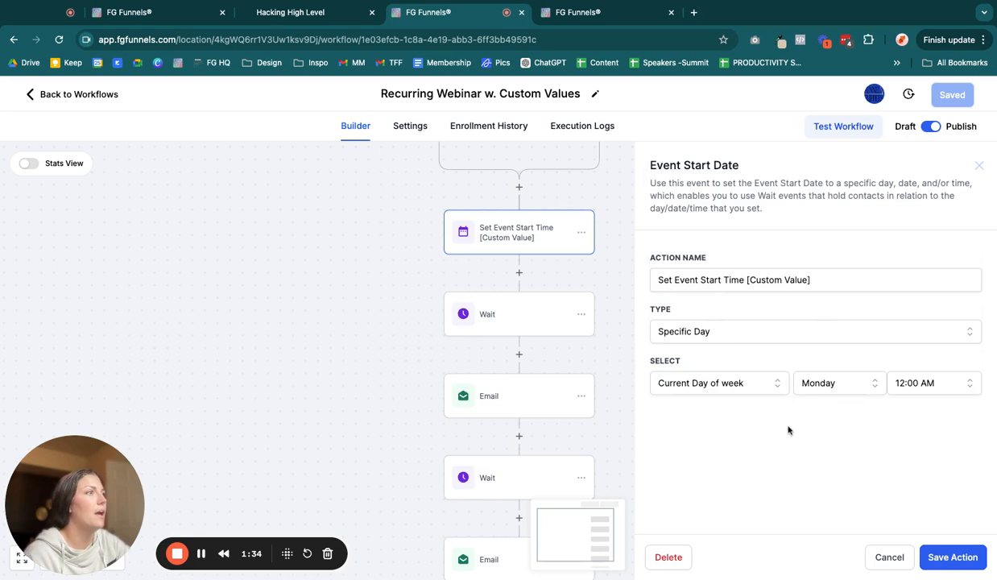
# Step: Change the specific day to Current Day of month, 5, at 01:00 AM
pyautogui.click(743, 387)
pyautogui.click(749, 411)
pyautogui.click(805, 384)
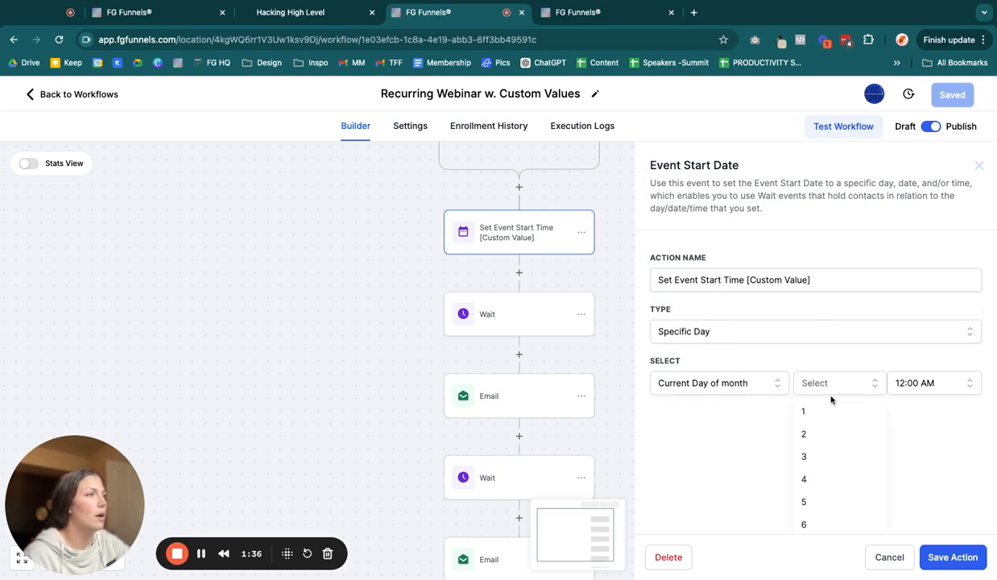
pyautogui.click(809, 506)
pyautogui.click(927, 382)
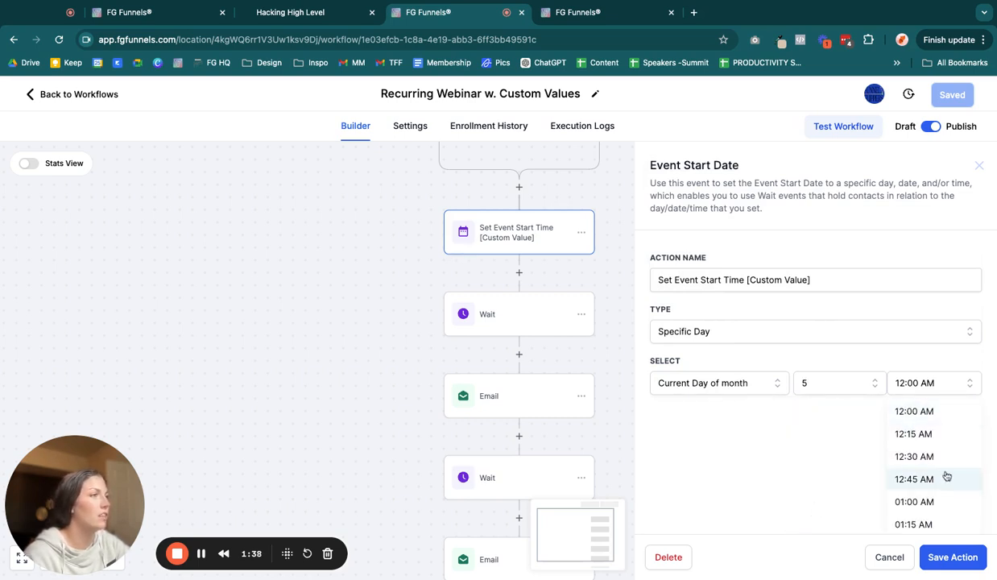
pyautogui.click(934, 499)
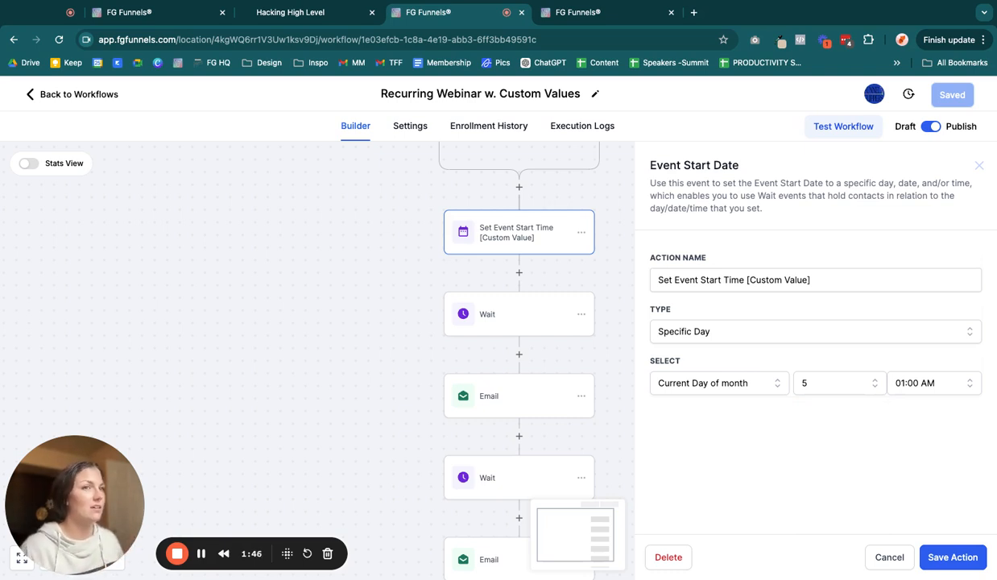
# Step: Switch the event start action's type back to Custom Field
pyautogui.click(815, 332)
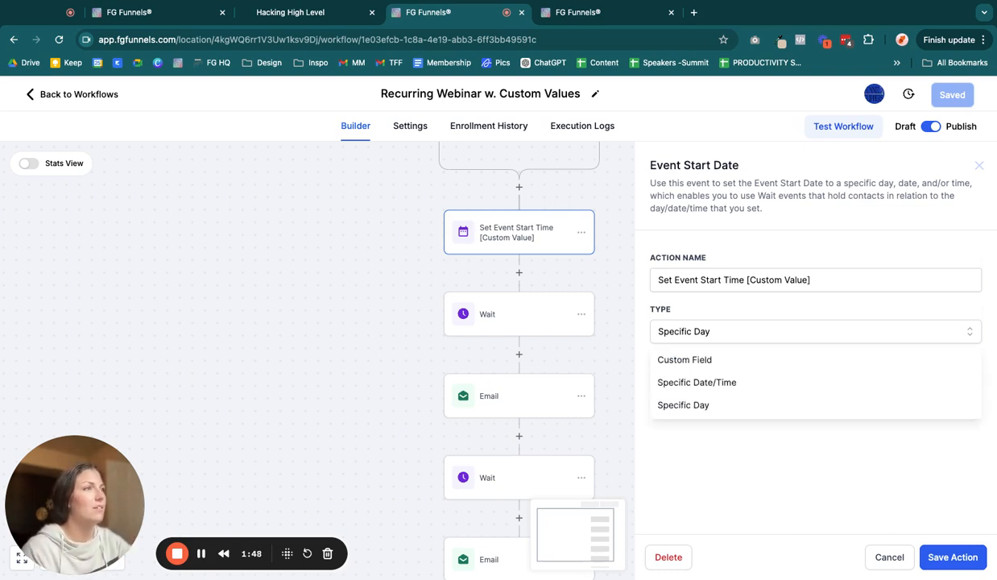
pyautogui.click(708, 307)
pyautogui.click(706, 319)
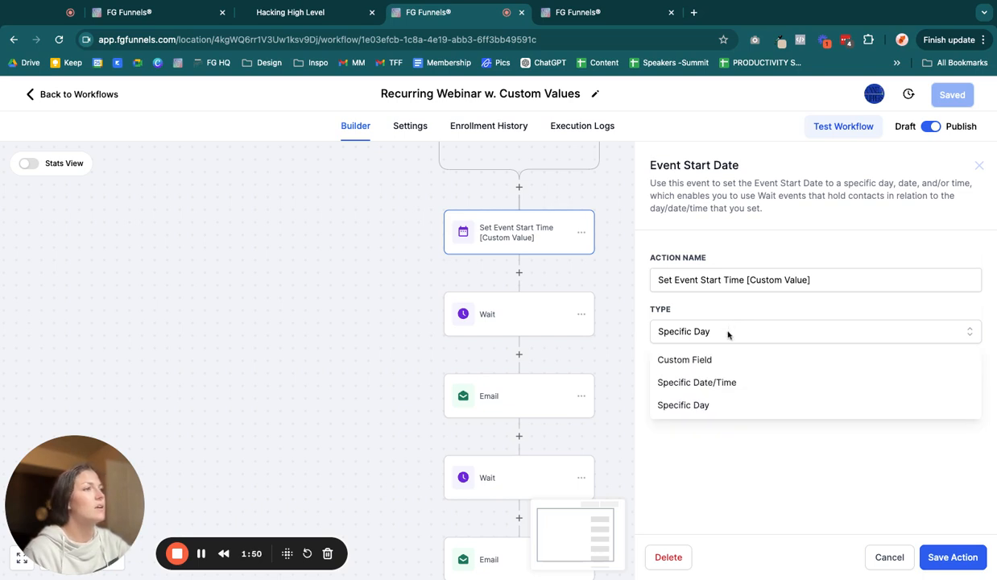
pyautogui.click(693, 359)
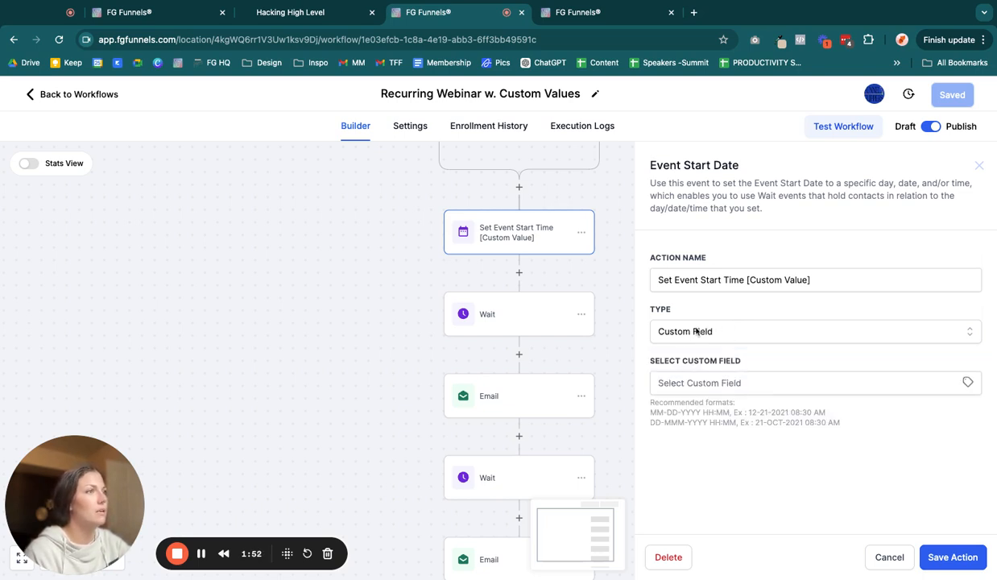
# Step: Search custom values for "tester", select Tester: Recurring Webinar Date & Time, and save the action
pyautogui.click(938, 384)
pyautogui.click(884, 393)
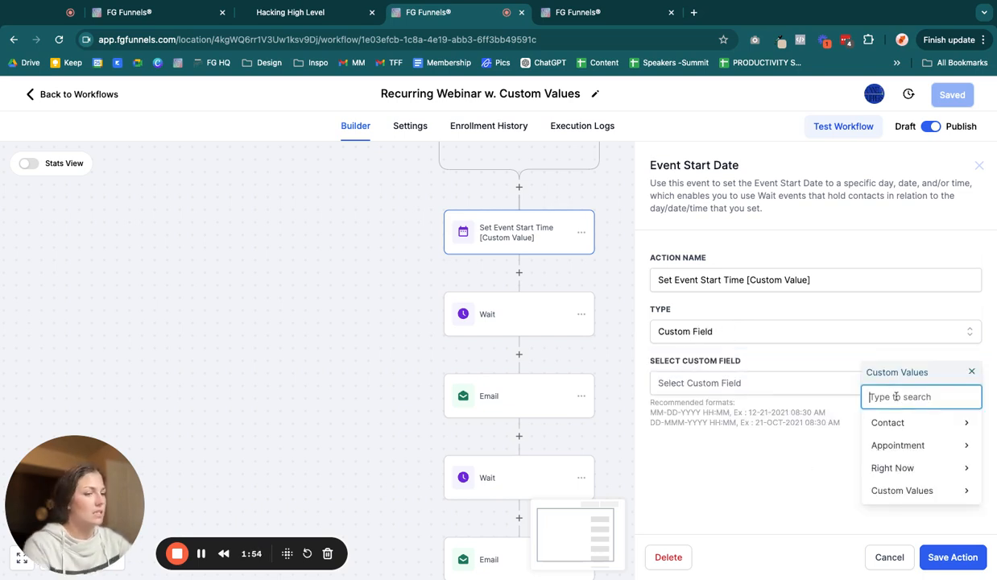
pyautogui.write('tester')
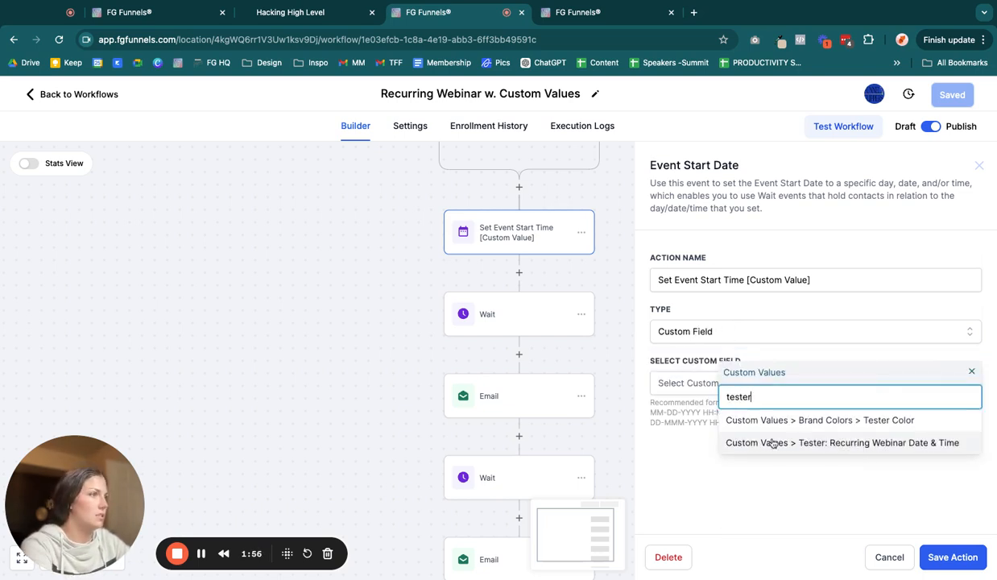
pyautogui.click(900, 442)
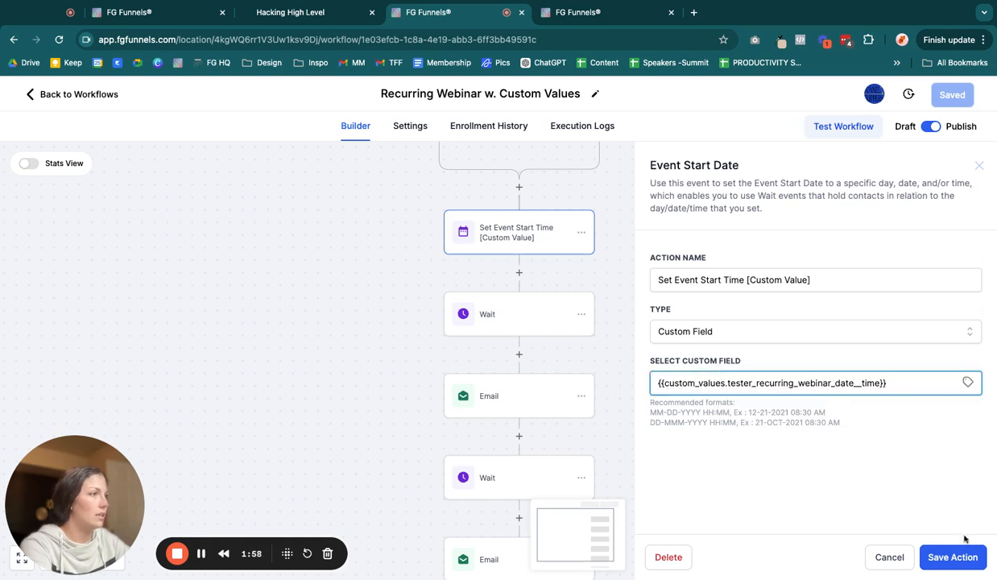
pyautogui.click(926, 544)
# Step: Open the first Wait step to review its event/appointment time settings, then close it
pyautogui.moveTo(730, 492); pyautogui.dragTo(726, 367)
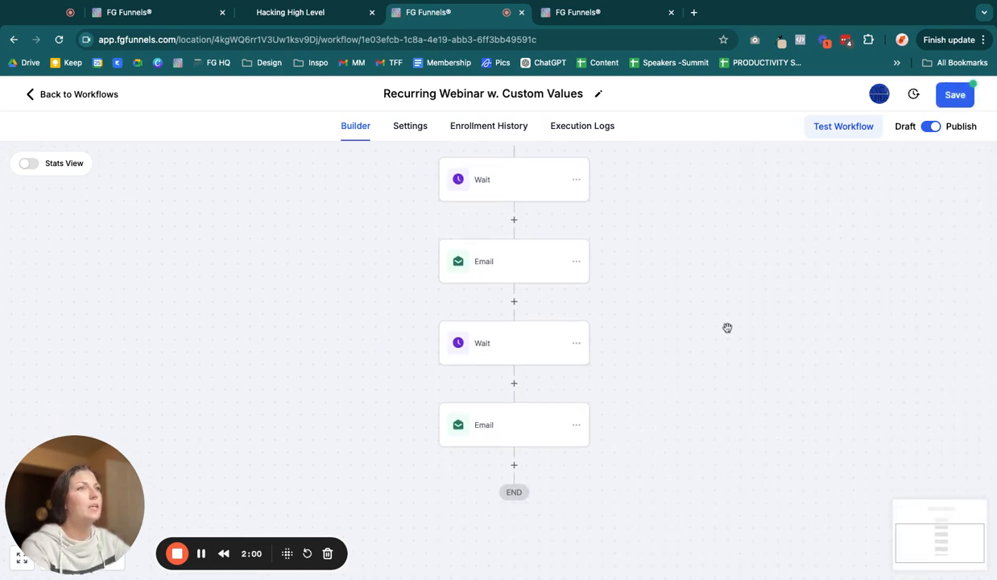
pyautogui.scroll(1, 728, 328)
pyautogui.click(474, 224)
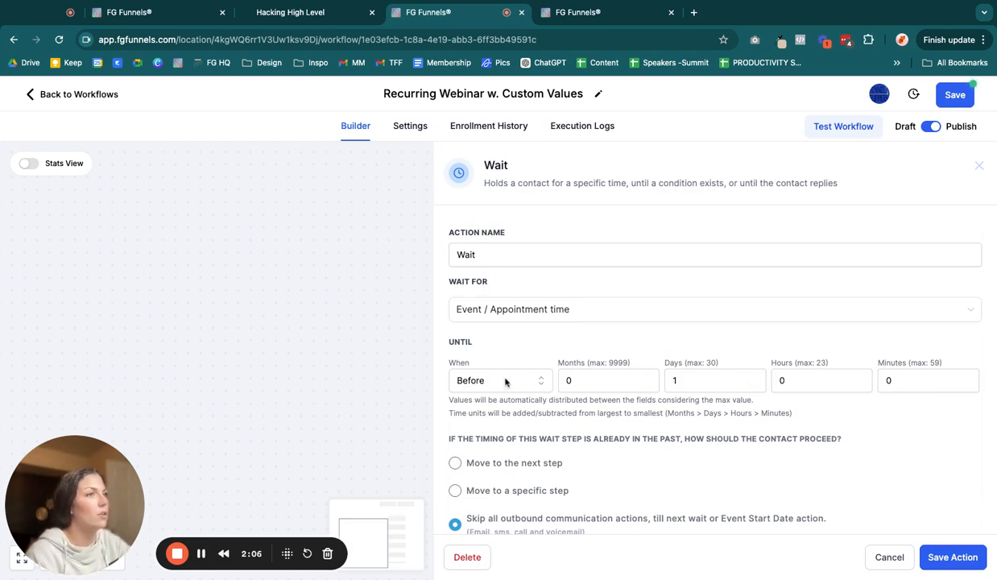
pyautogui.click(273, 323)
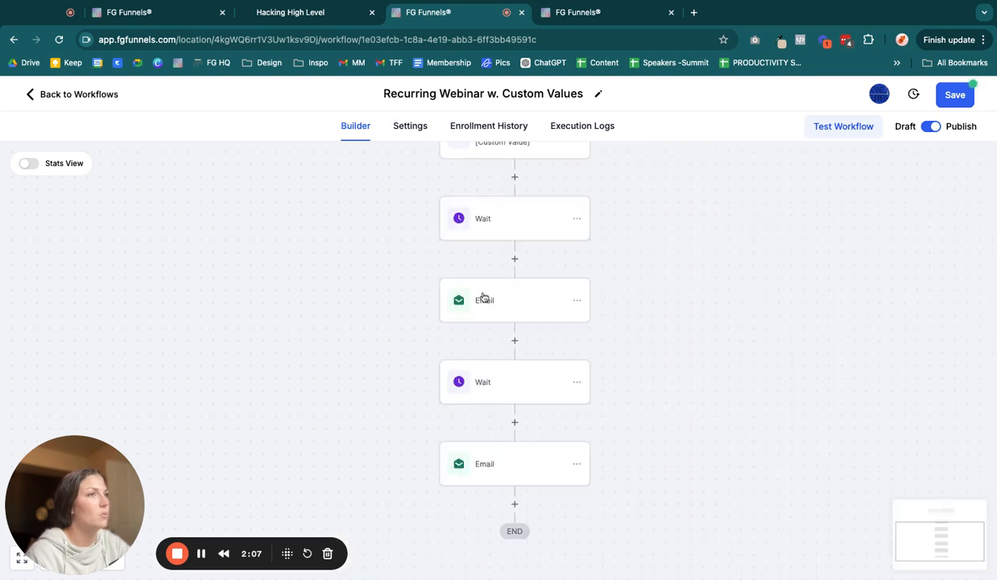
# Step: Review the second Wait step's settings, close it, and save the workflow
pyautogui.click(485, 381)
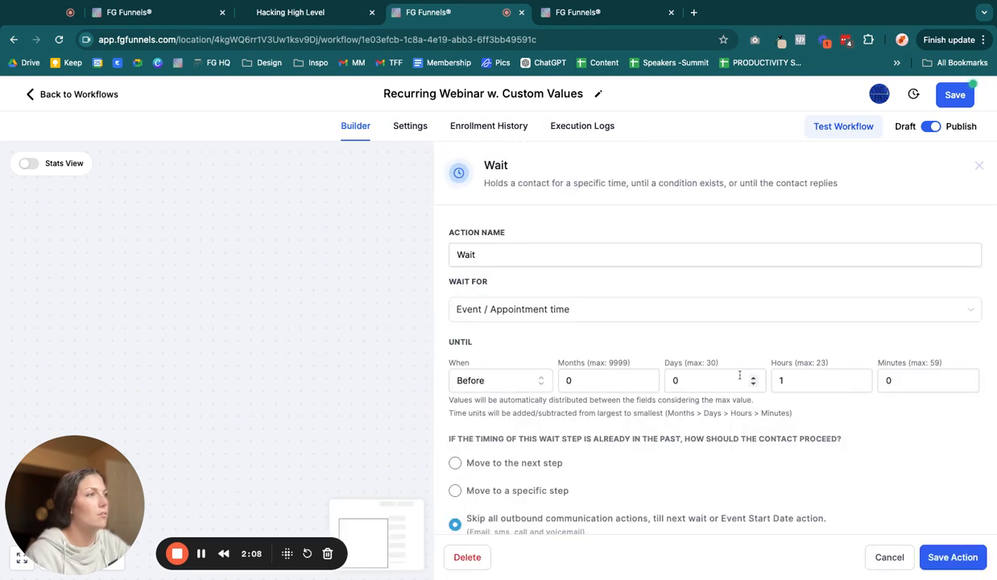
pyautogui.click(334, 382)
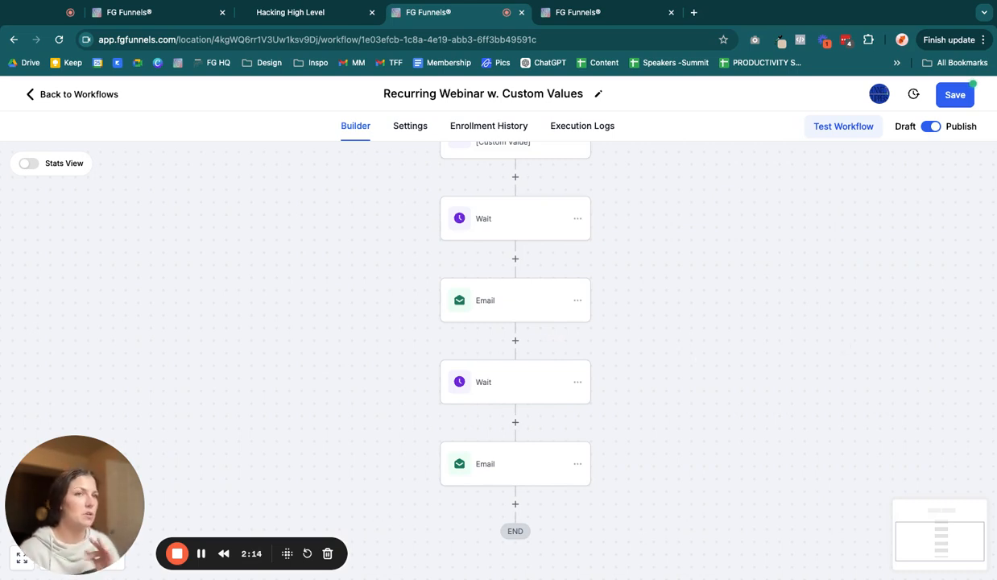
pyautogui.moveTo(691, 230); pyautogui.dragTo(697, 369)
pyautogui.moveTo(728, 201); pyautogui.dragTo(745, 292)
pyautogui.click(954, 94)
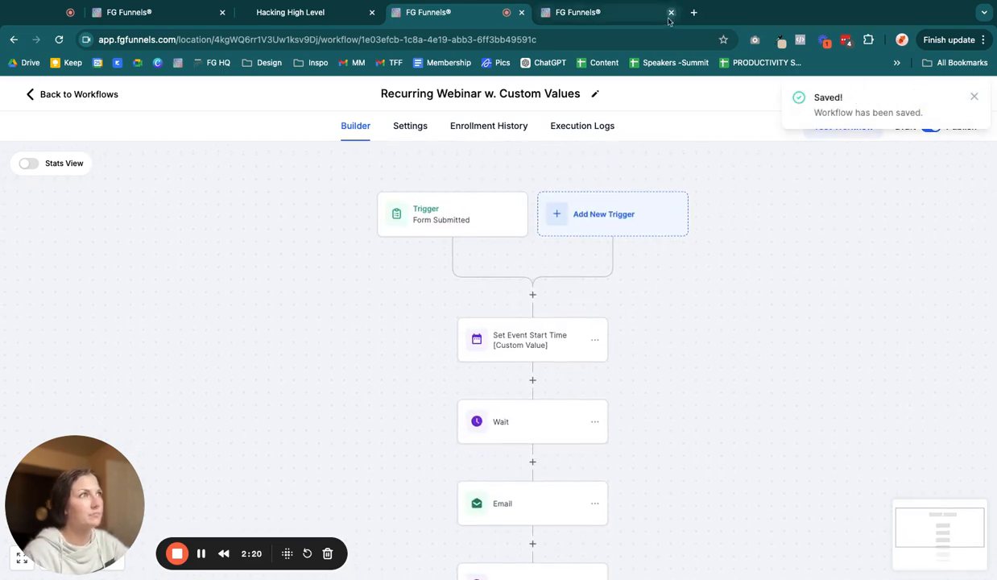
# Step: Switch to Zapier in another tab and open the unfinished Untitled Zap
pyautogui.click(621, 21)
pyautogui.click(565, 37)
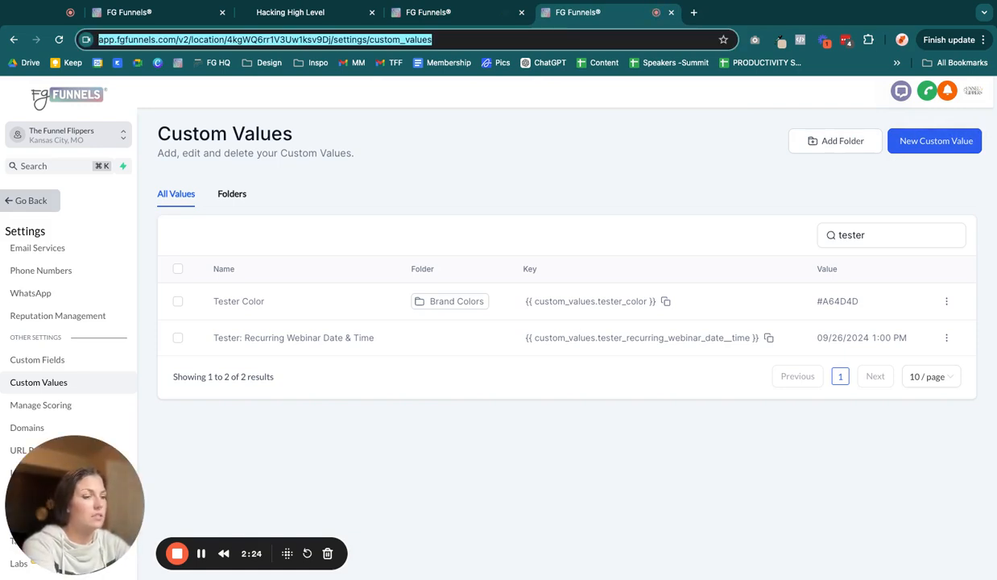
pyautogui.write('zapier')
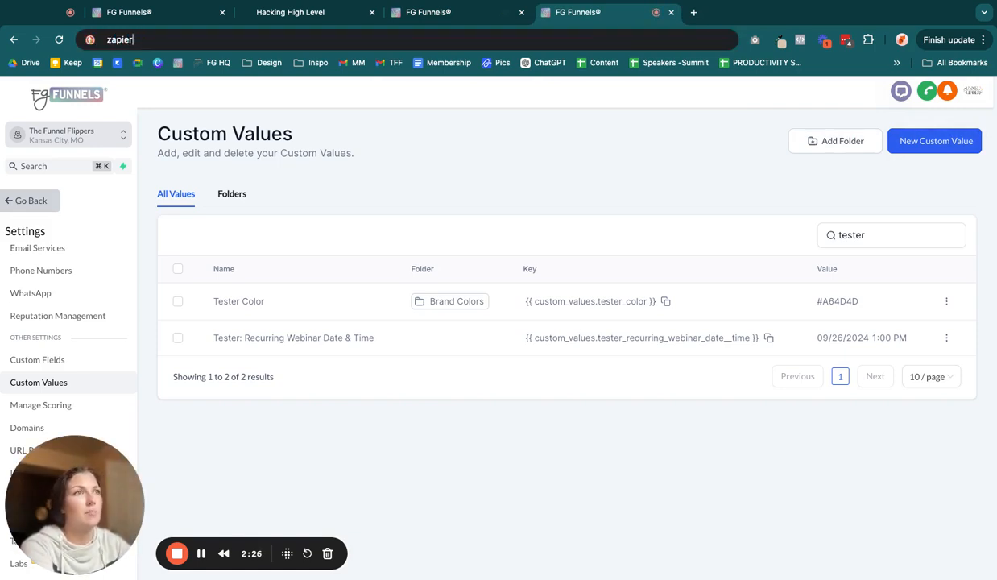
pyautogui.press('Return')
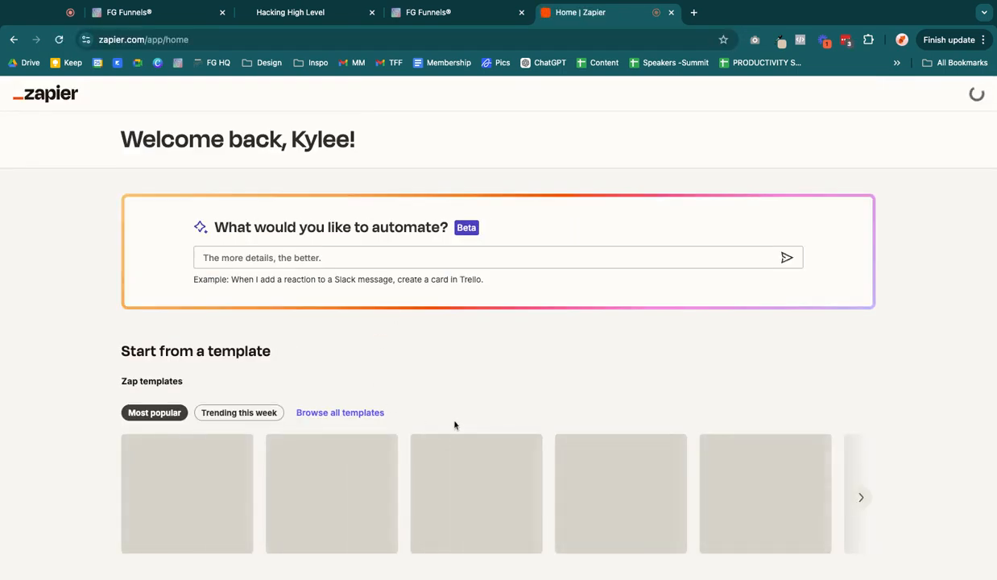
pyautogui.scroll(-2, 322, 374)
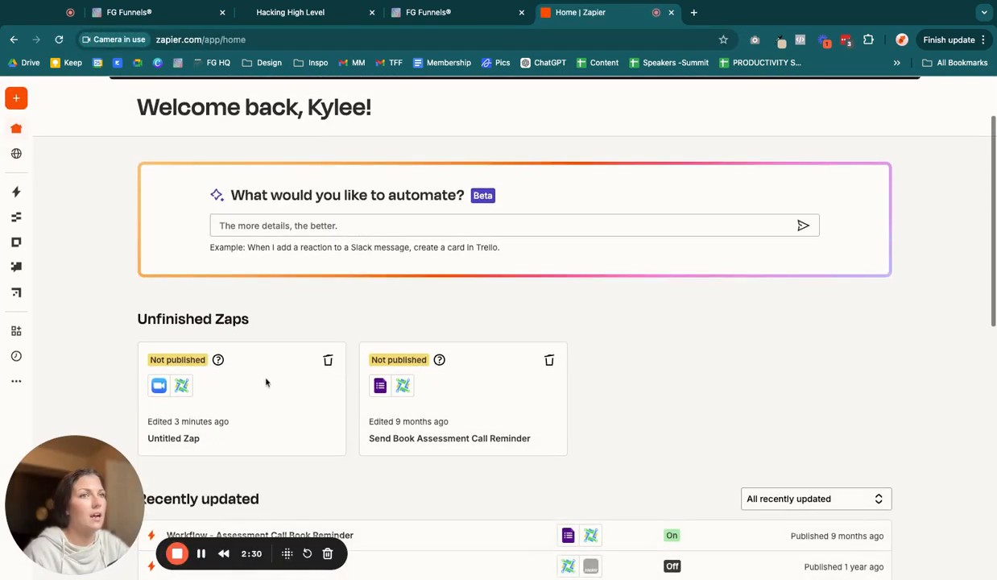
pyautogui.click(171, 427)
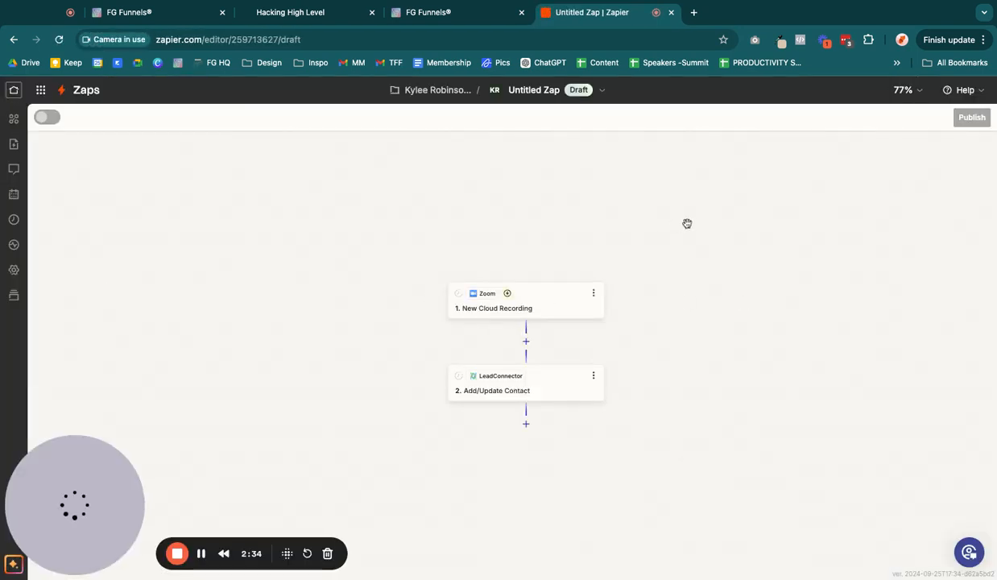
# Step: Change the Zoom trigger event to New Meeting Registrant
pyautogui.moveTo(737, 347); pyautogui.dragTo(720, 251)
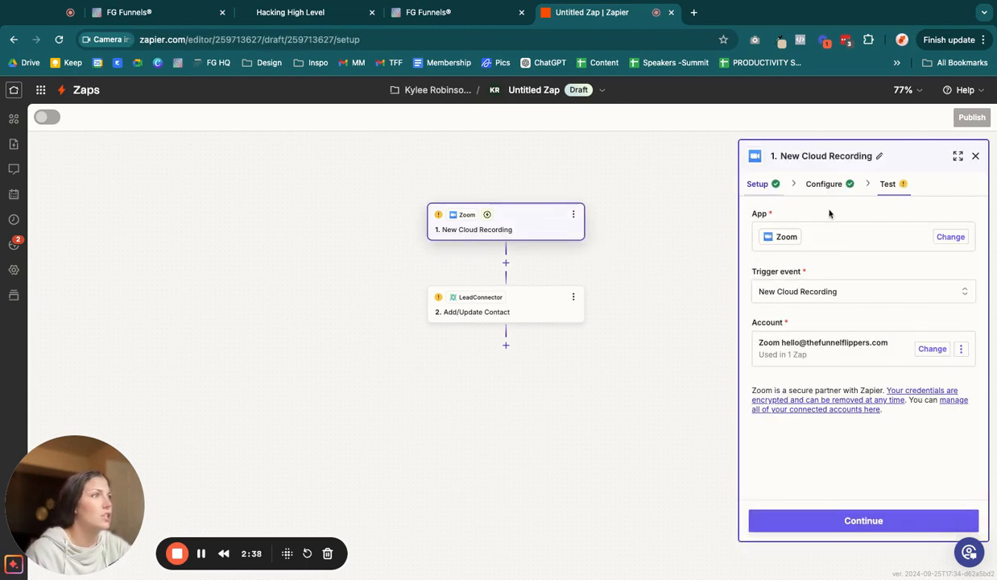
pyautogui.click(819, 292)
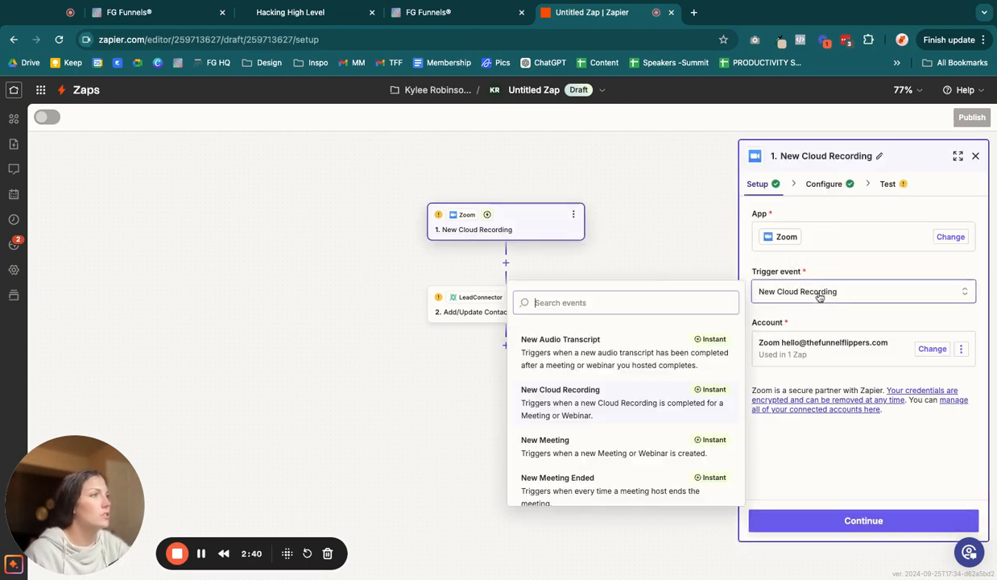
pyautogui.scroll(-5, 608, 451)
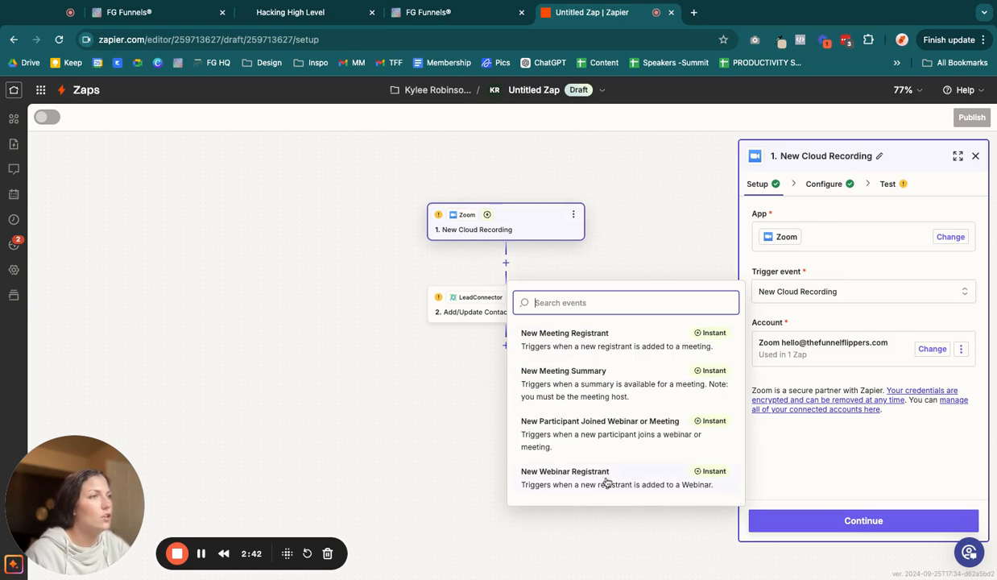
pyautogui.scroll(2, 588, 451)
pyautogui.click(580, 408)
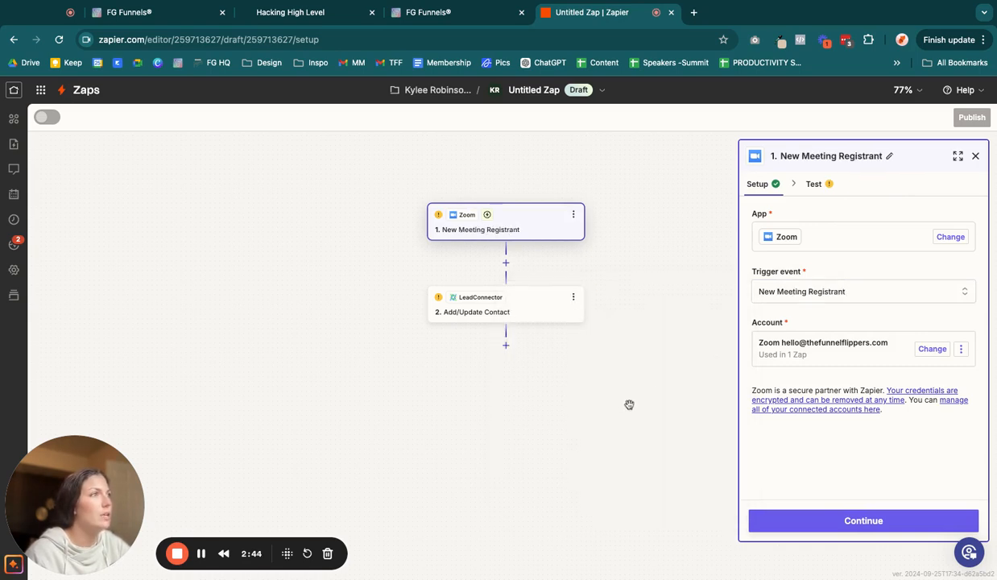
# Step: Set the Upcoming Meeting to Hacking HighLevel Troubleshooting Call and continue to the trigger test
pyautogui.click(874, 523)
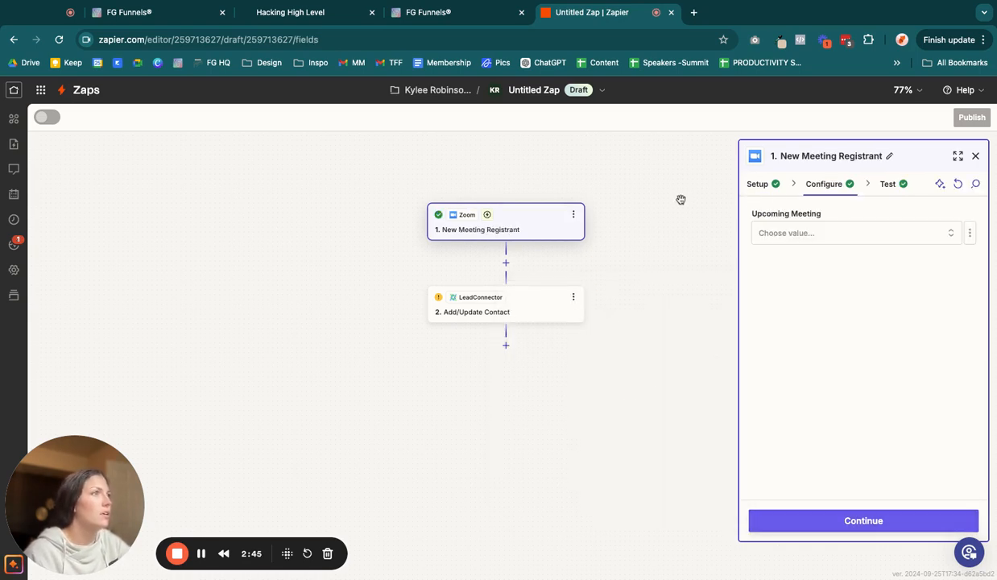
pyautogui.click(861, 233)
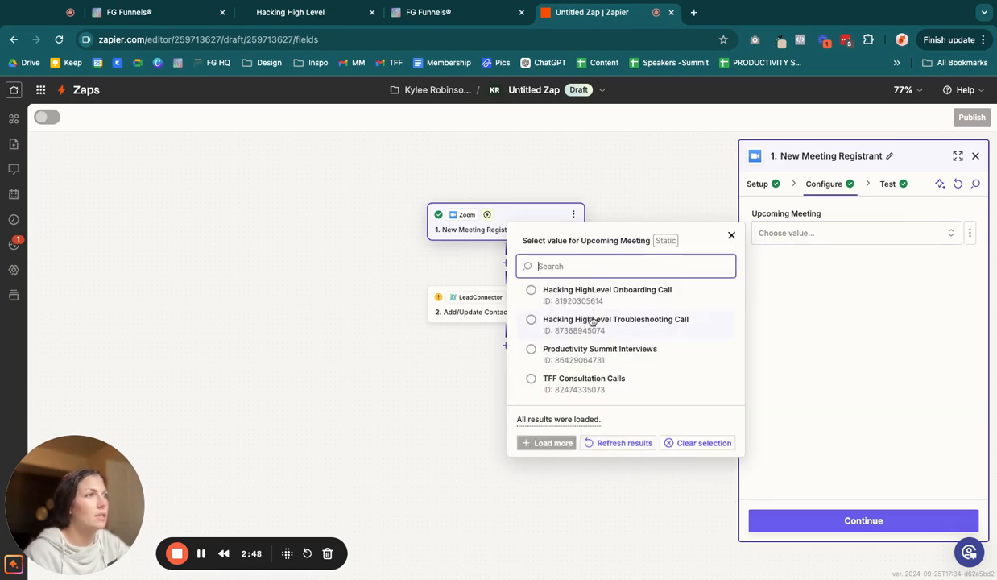
pyautogui.click(597, 322)
pyautogui.click(852, 524)
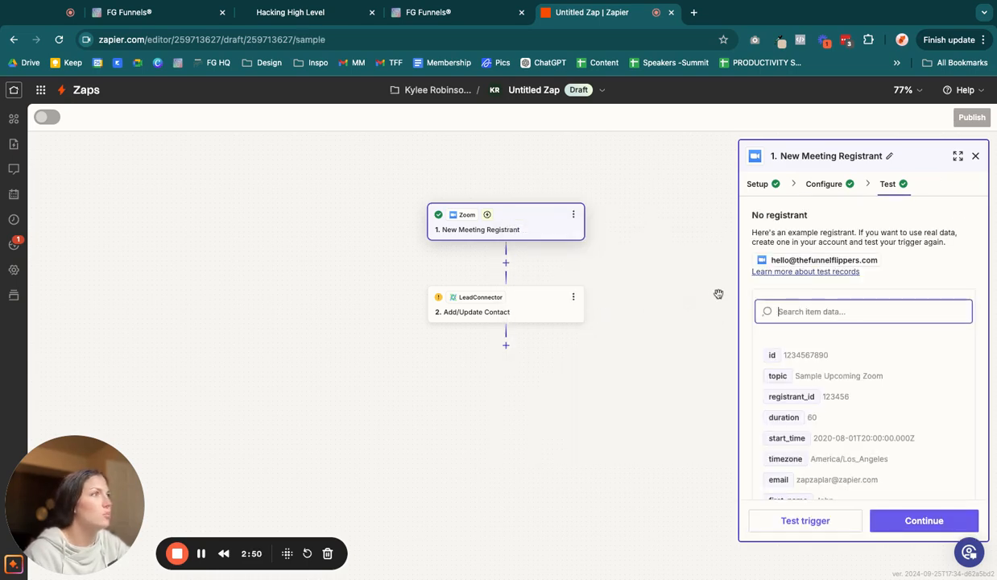
# Step: Review the sample registrant data and continue to the LeadConnector action
pyautogui.scroll(-3, 905, 409)
pyautogui.scroll(-10, 905, 410)
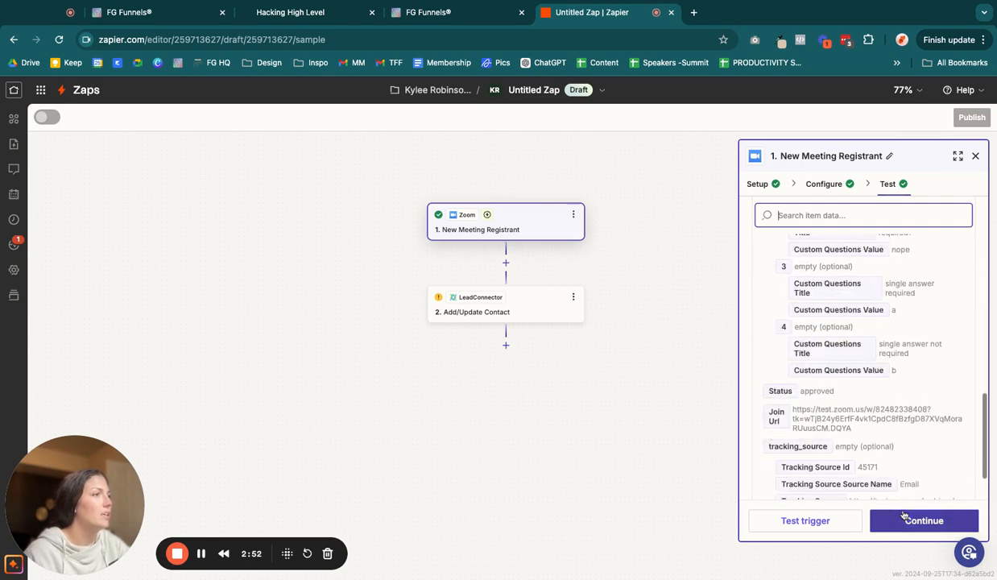
pyautogui.click(899, 519)
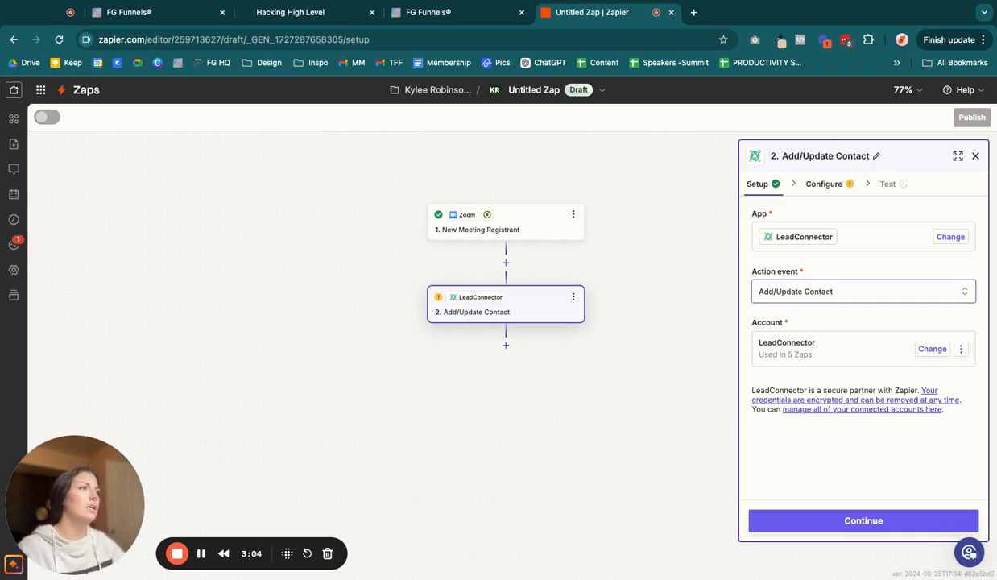
# Step: Keep Add/Update Contact as the LeadConnector action event and continue to its configuration
pyautogui.click(806, 291)
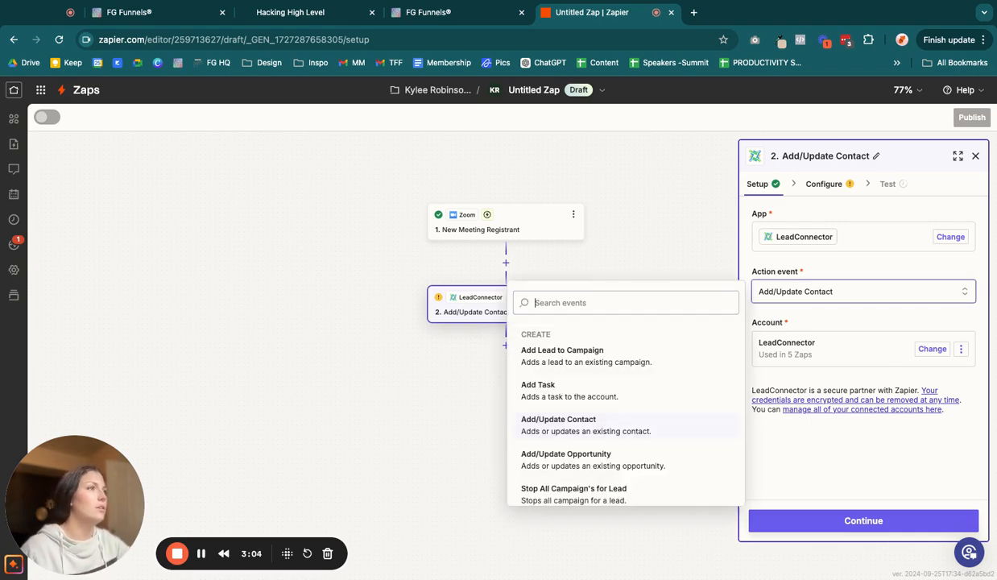
pyautogui.click(624, 421)
pyautogui.click(925, 348)
pyautogui.click(820, 303)
pyautogui.click(813, 305)
pyautogui.click(823, 516)
# Step: Browse the contact fields and the list of available LeadConnector action events
pyautogui.scroll(-7, 832, 389)
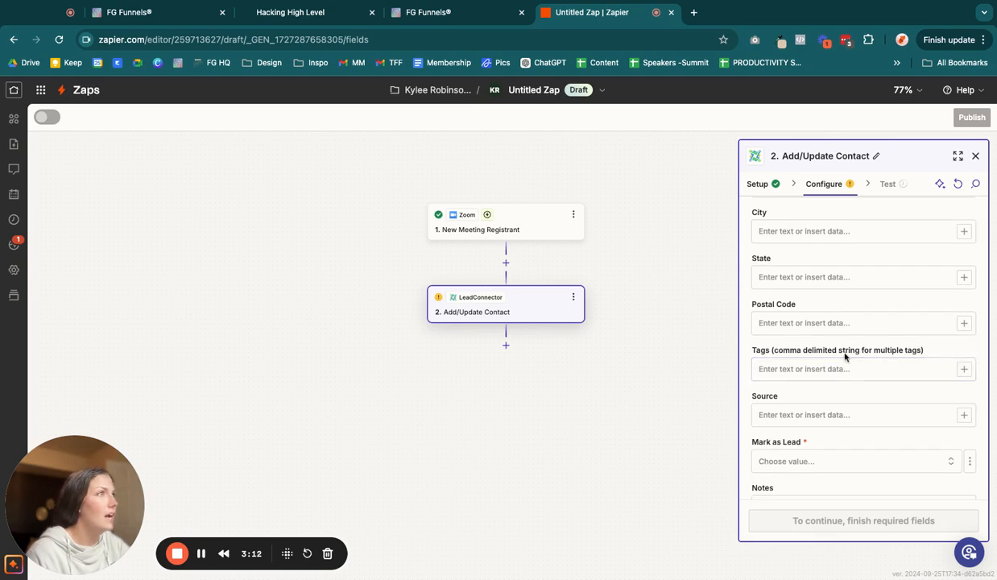
pyautogui.scroll(6, 845, 357)
pyautogui.click(756, 184)
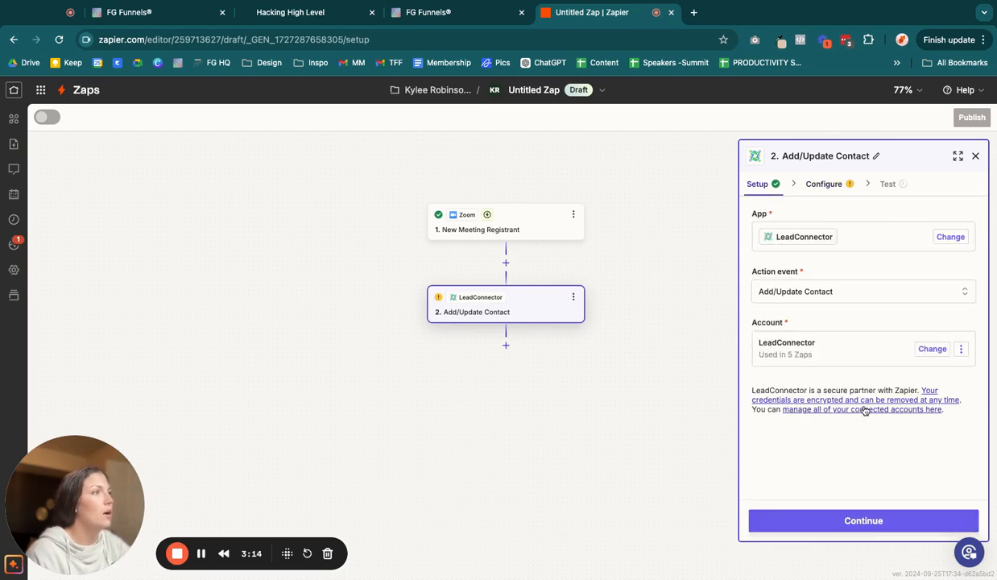
pyautogui.click(757, 296)
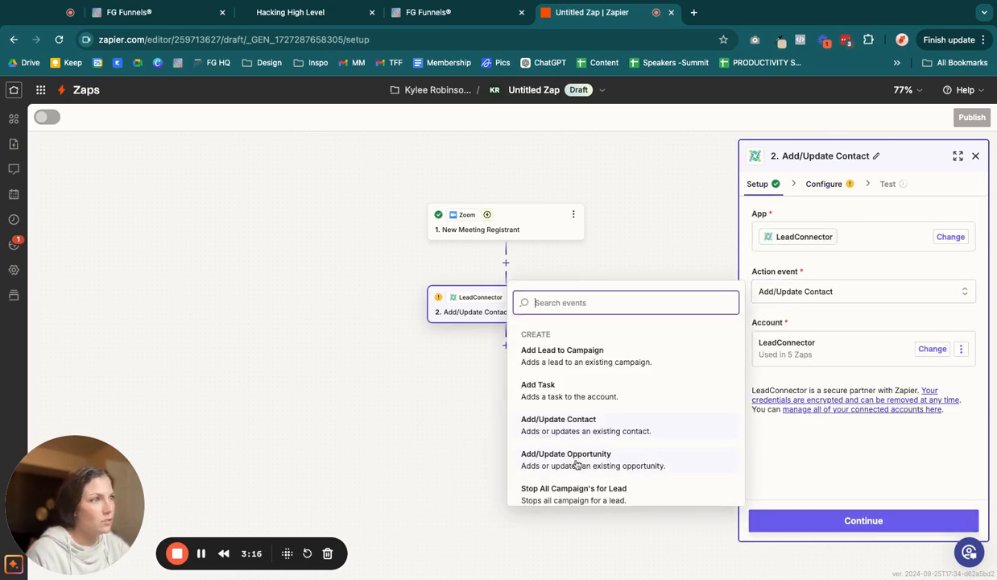
pyautogui.scroll(-2, 661, 459)
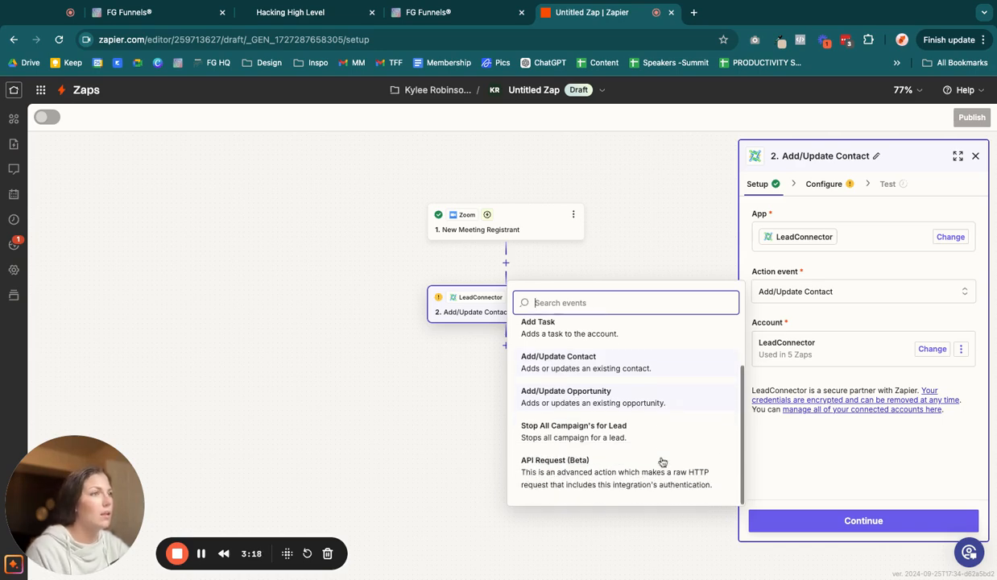
pyautogui.scroll(2, 677, 399)
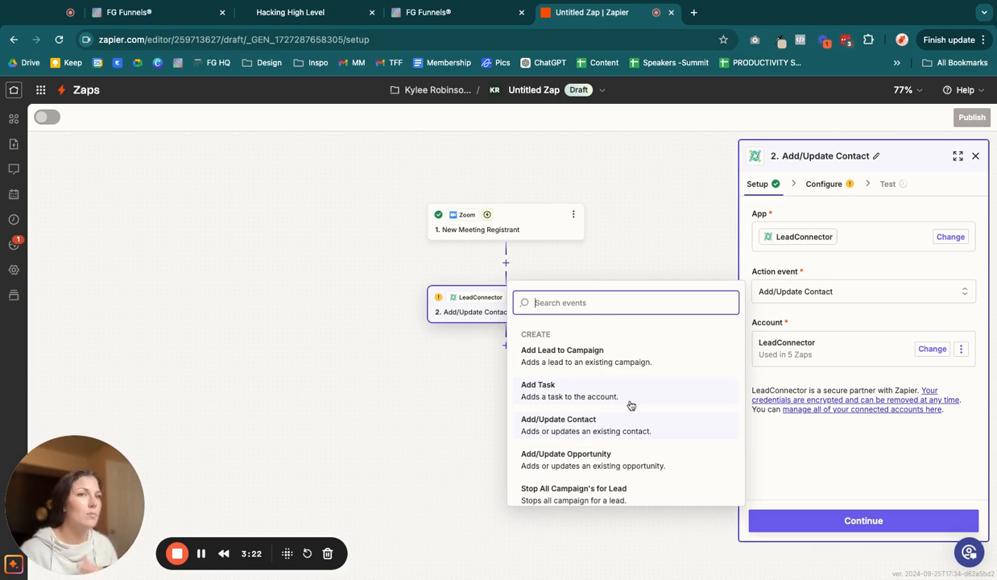
pyautogui.click(766, 465)
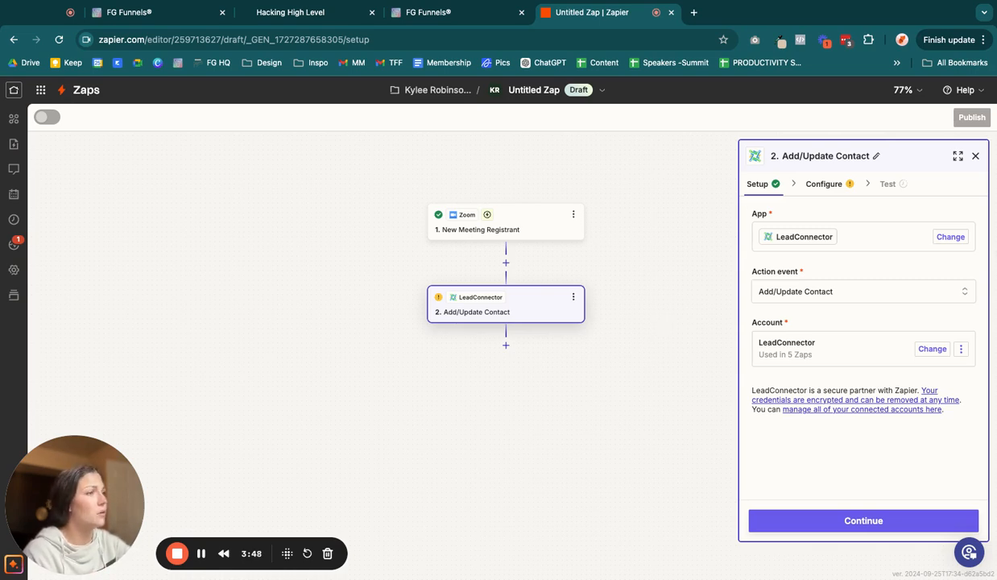
# Step: Continue to the action's configuration, then close the step panel
pyautogui.click(877, 529)
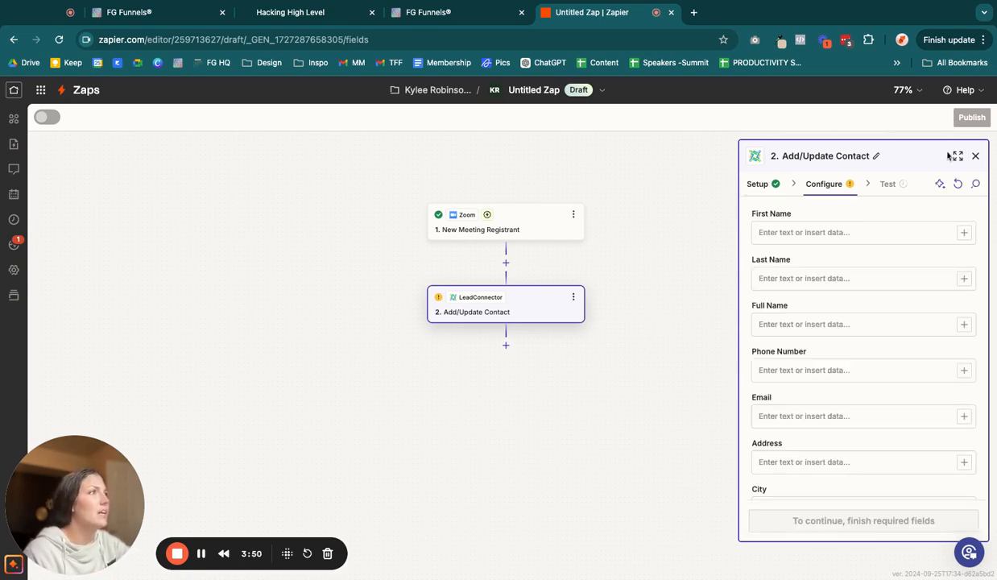
pyautogui.click(976, 156)
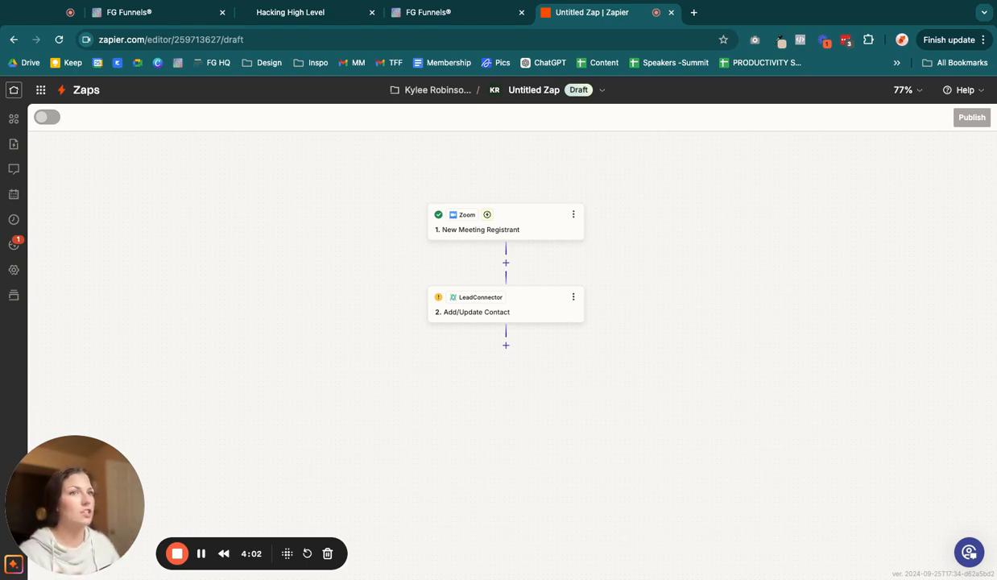
pyautogui.scroll(1, 487, 219)
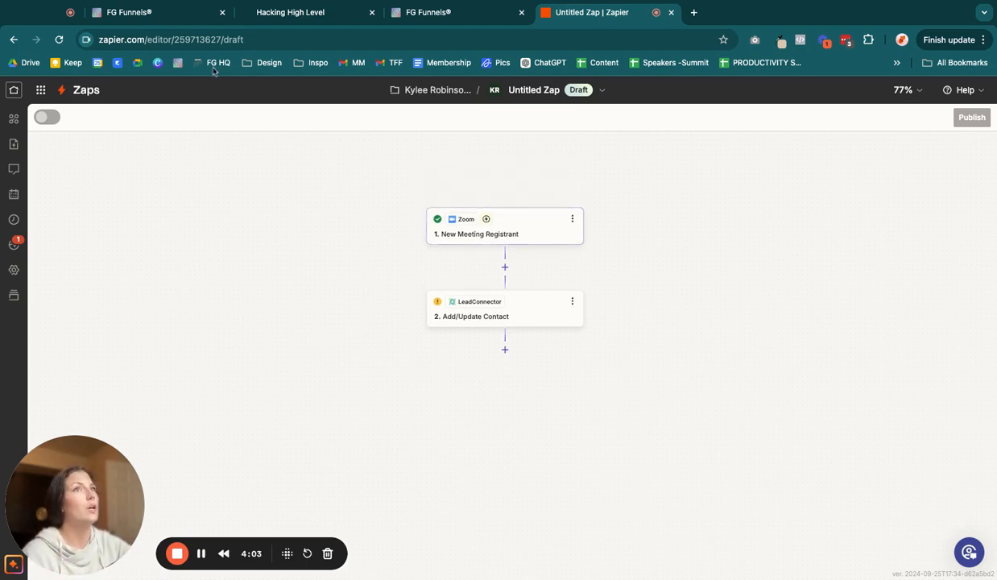
# Step: Return to the FG Funnels tabs and go back to the workflow list
pyautogui.click(154, 13)
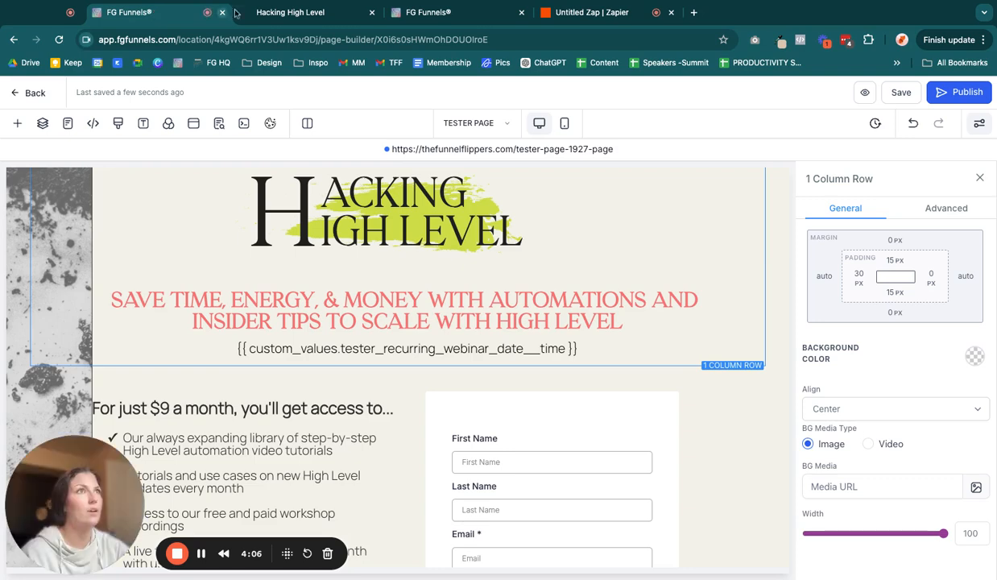
pyautogui.click(439, 13)
pyautogui.click(307, 16)
pyautogui.click(424, 14)
pyautogui.click(65, 94)
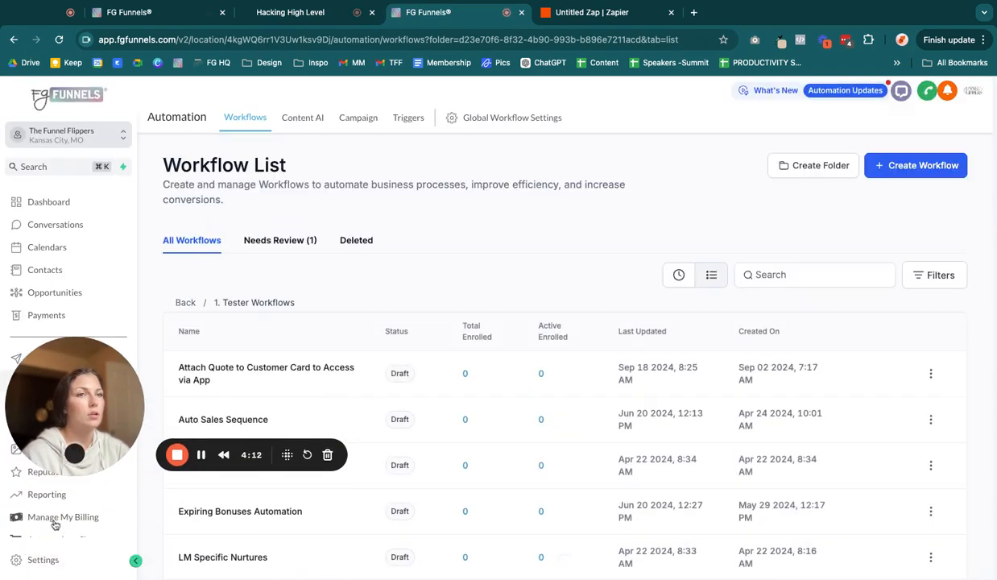
# Step: Open Settings, go to Custom Values, and search for "tester"
pyautogui.click(24, 560)
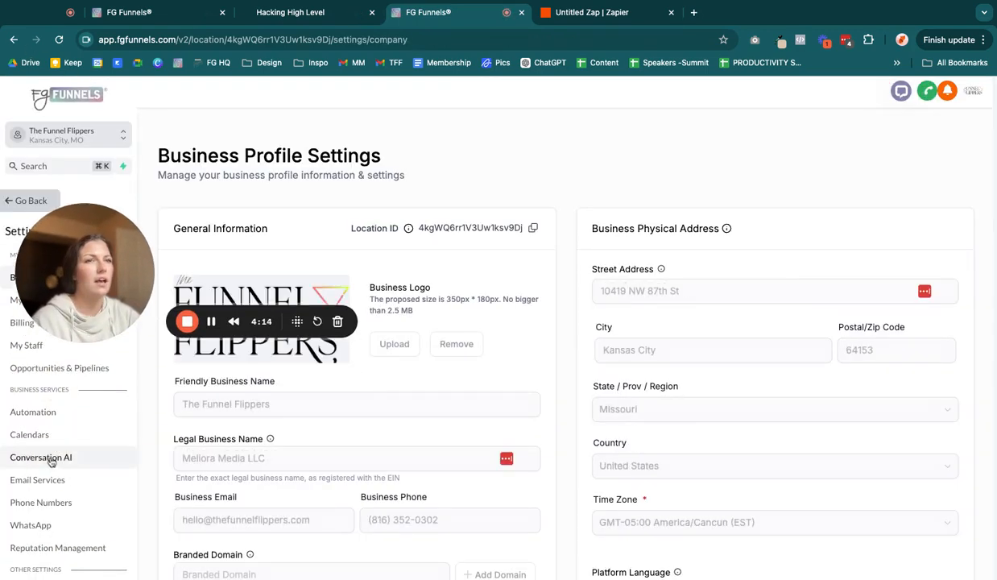
pyautogui.scroll(-5, 50, 482)
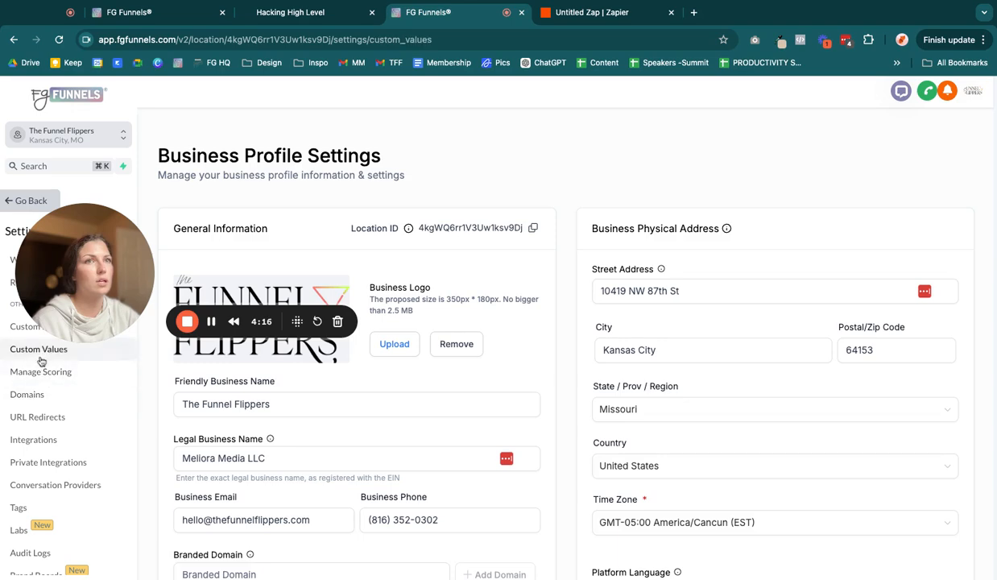
pyautogui.click(38, 349)
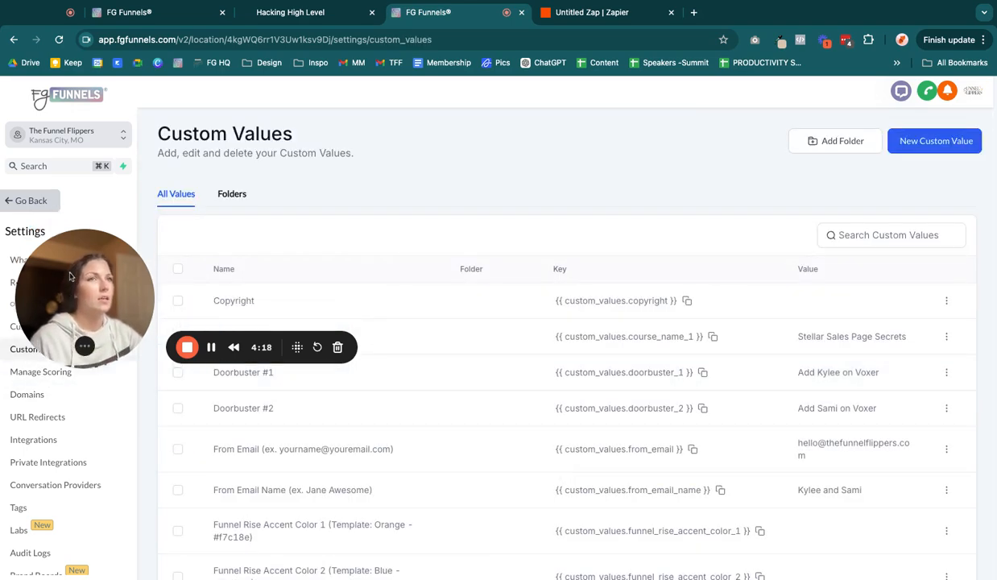
pyautogui.scroll(-1, 381, 428)
pyautogui.click(872, 218)
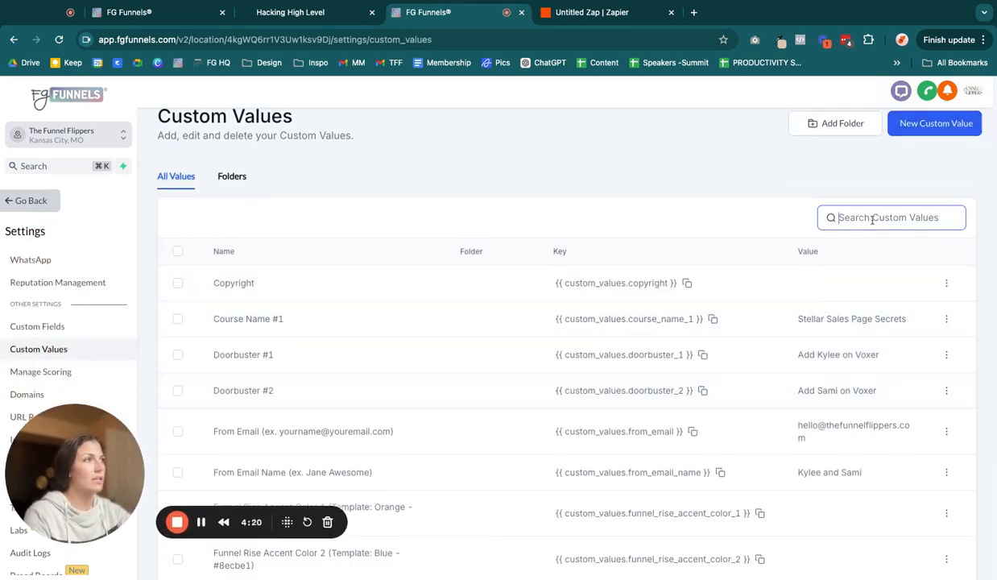
pyautogui.write("tester'")
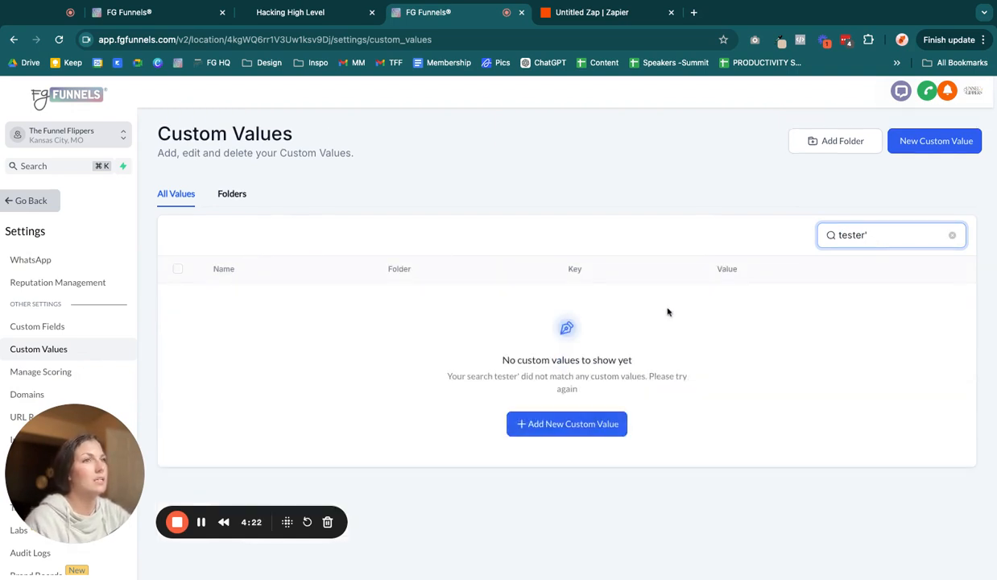
pyautogui.press('BackSpace')
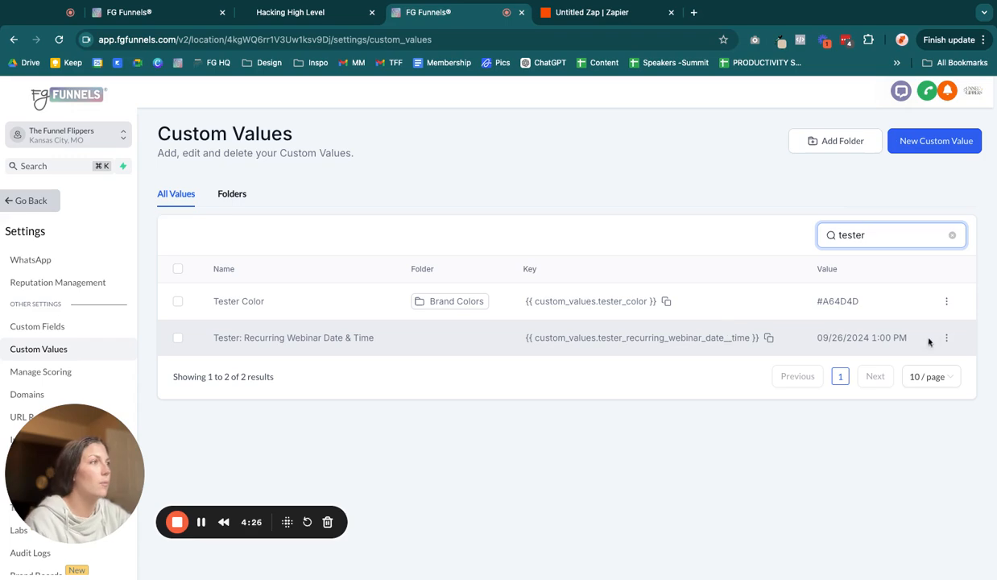
# Step: Edit the Tester: Recurring Webinar Date & Time custom value, setting it to 10/12/2024 1:00 PM, and update it
pyautogui.click(947, 338)
pyautogui.click(853, 294)
pyautogui.click(401, 356)
pyautogui.click(362, 349)
pyautogui.press('BackSpace')
pyautogui.press('BackSpace')
pyautogui.write('10/26/2024 1:00 PM')
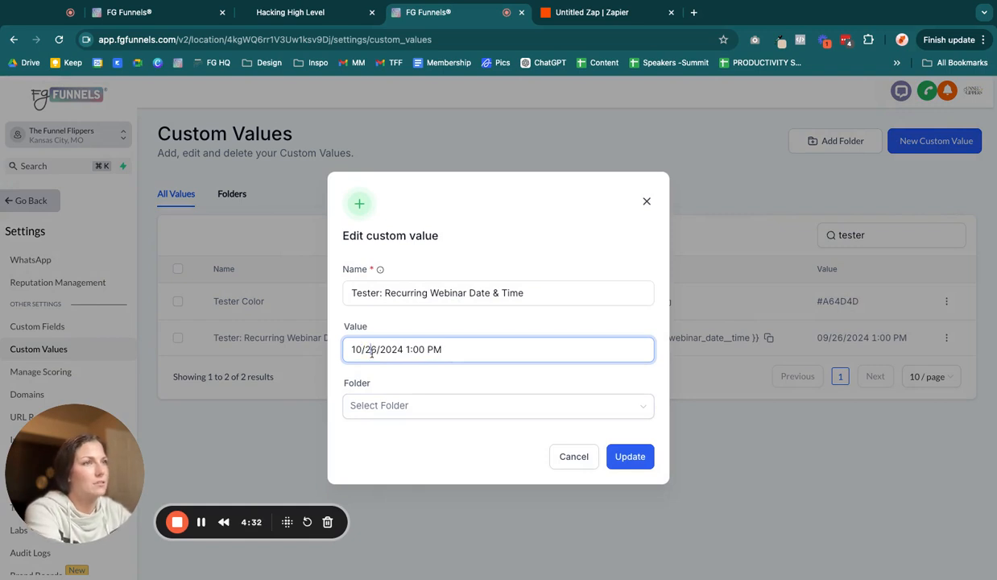
pyautogui.click(377, 350)
pyautogui.press('BackSpace')
pyautogui.press('BackSpace')
pyautogui.write('12')
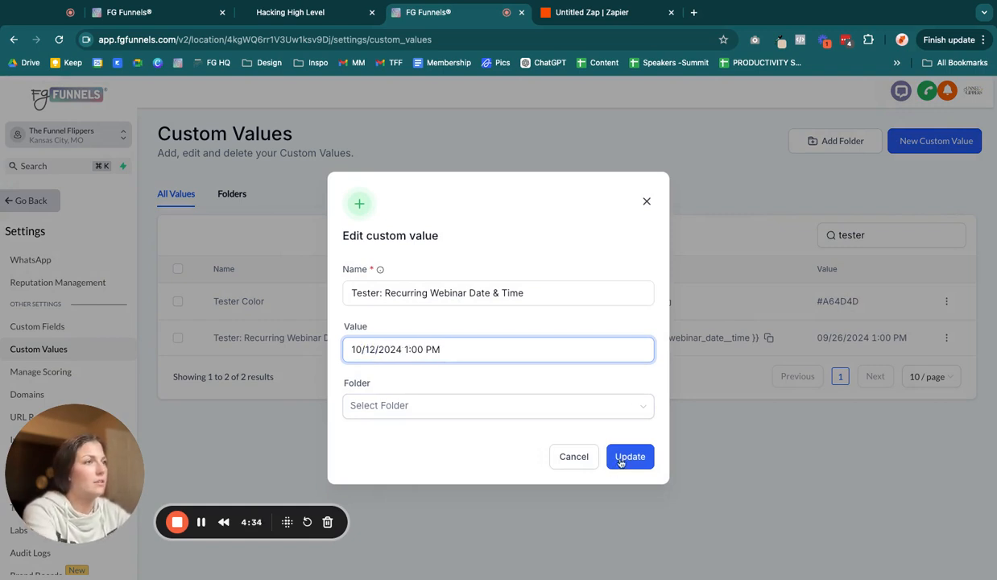
pyautogui.click(617, 461)
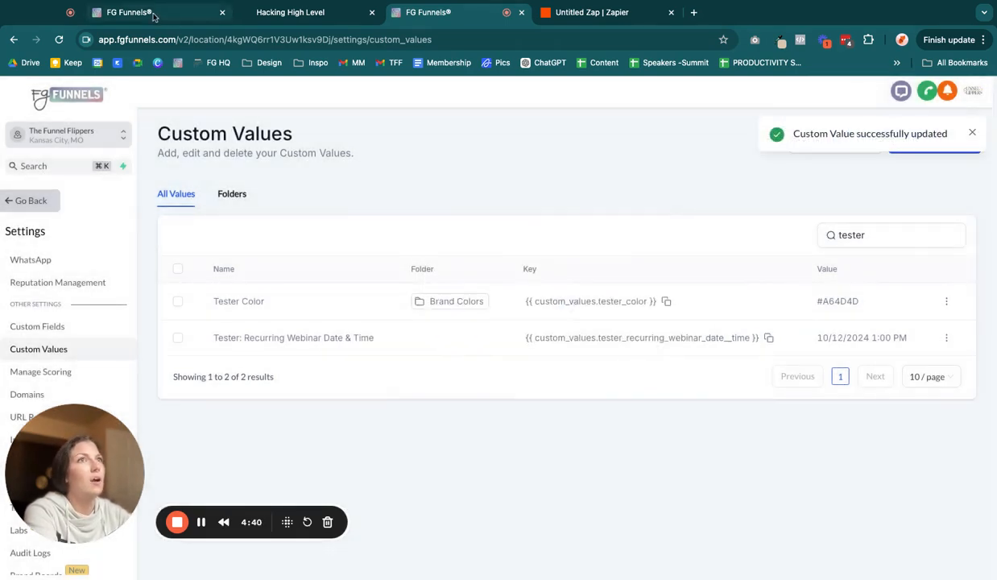
# Step: Switch to the Hacking High Level page preview to check the displayed webinar date, then return to Custom Values
pyautogui.click(153, 13)
pyautogui.click(296, 13)
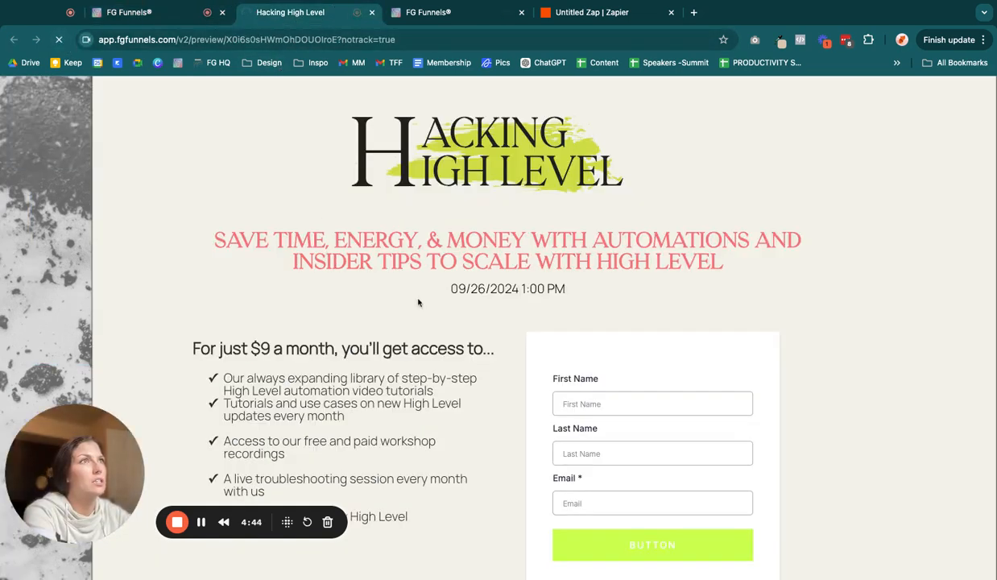
pyautogui.tripleClick(447, 292)
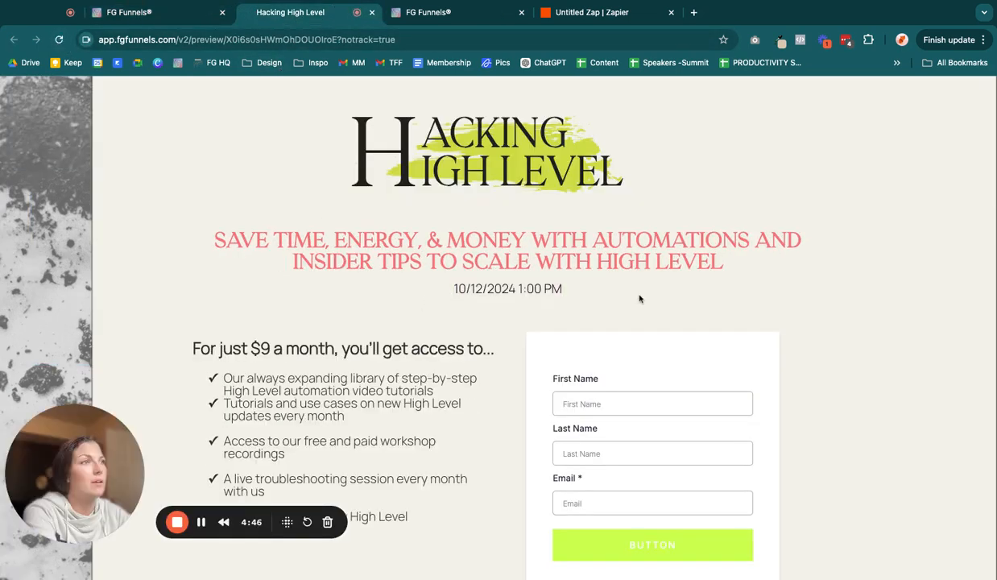
pyautogui.click(431, 16)
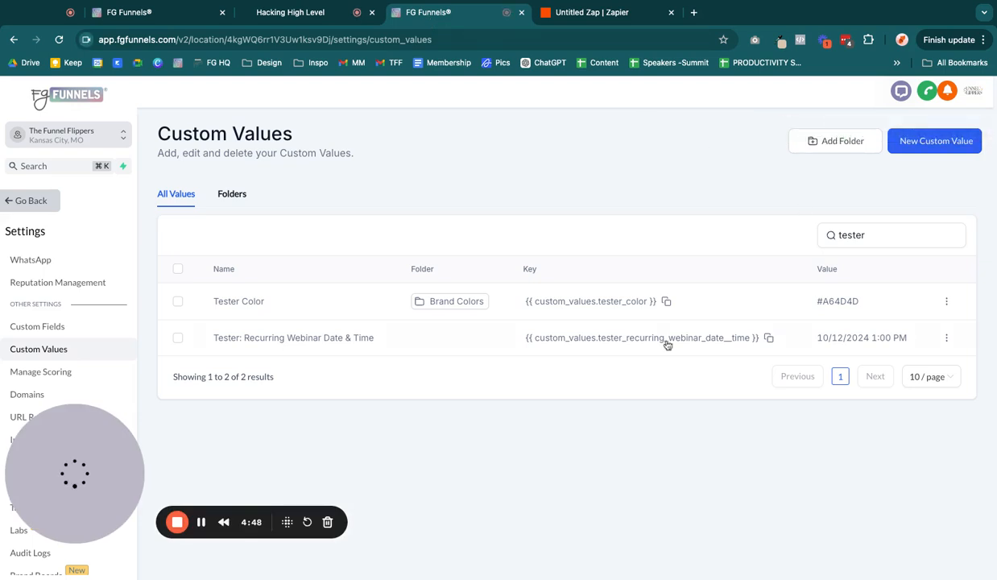
# Step: Open the Recurring Webinar w. Custom Values workflow in Tester Workflows and inspect its Set Event Start Time action
pyautogui.click(27, 206)
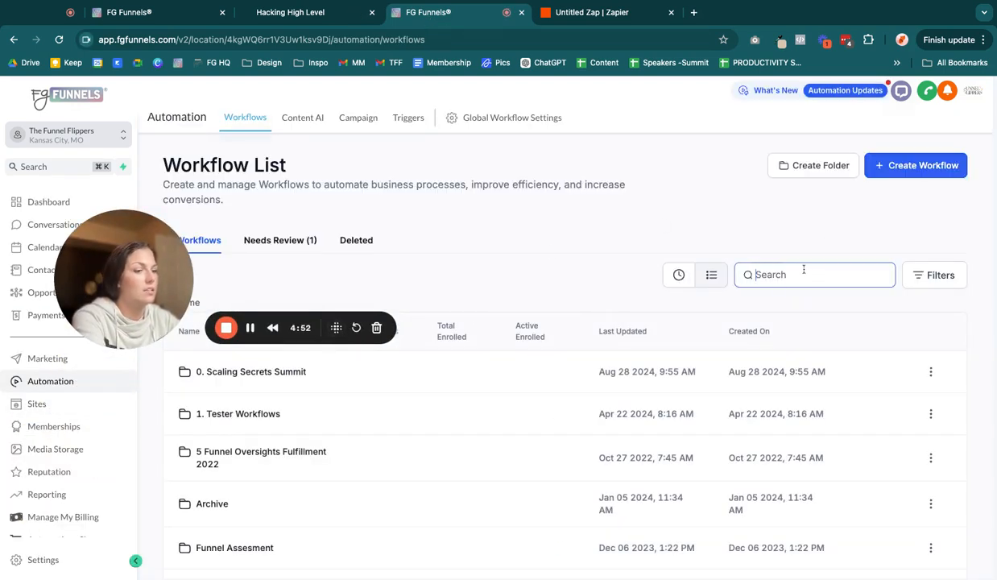
pyautogui.click(288, 414)
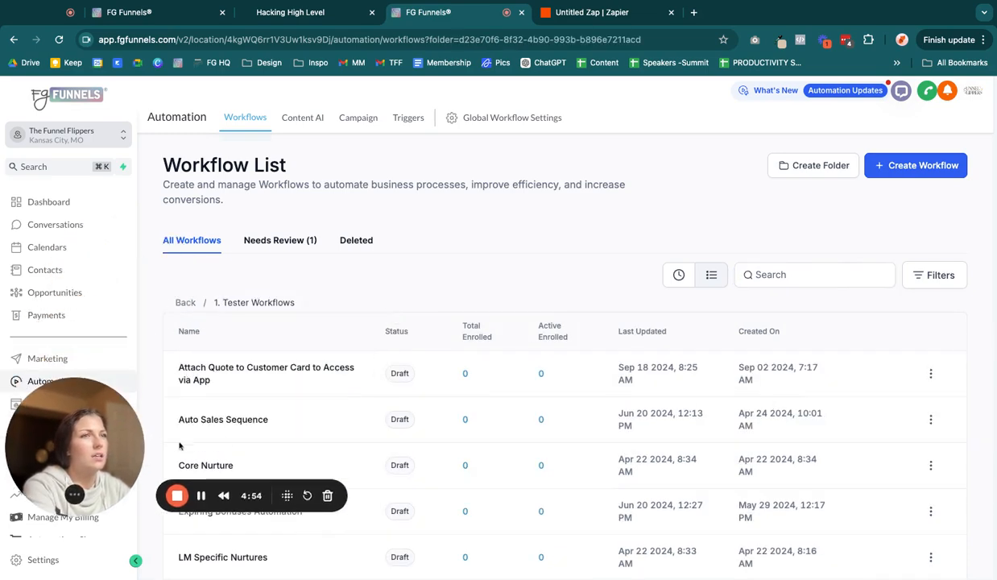
pyautogui.scroll(-4, 561, 423)
pyautogui.click(283, 446)
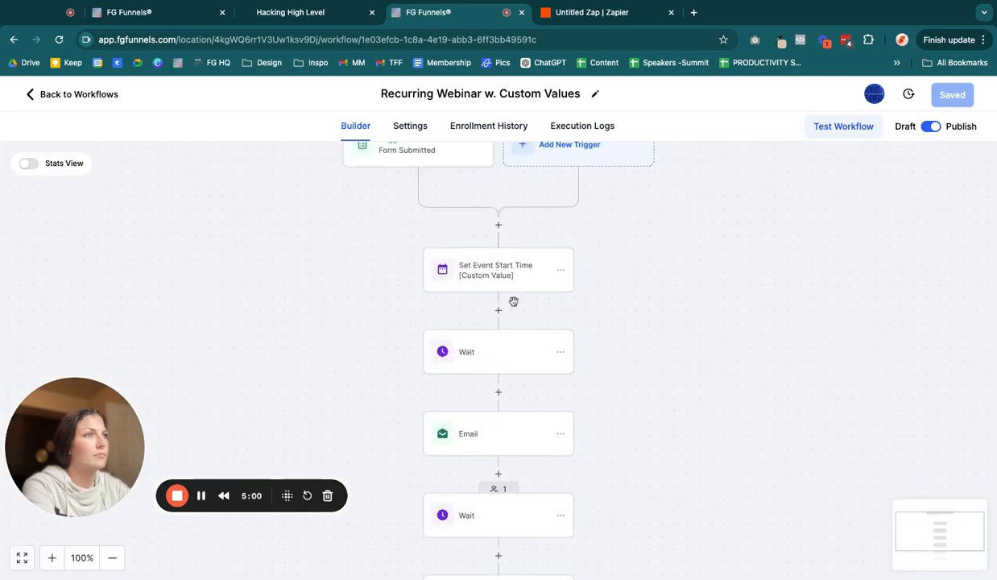
pyautogui.click(493, 270)
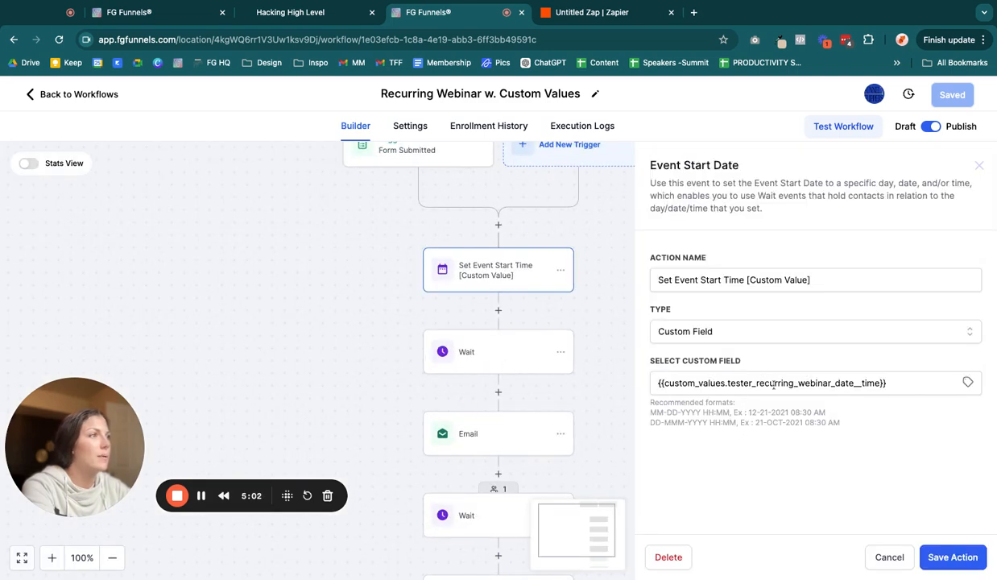
pyautogui.click(342, 255)
pyautogui.scroll(2, 717, 254)
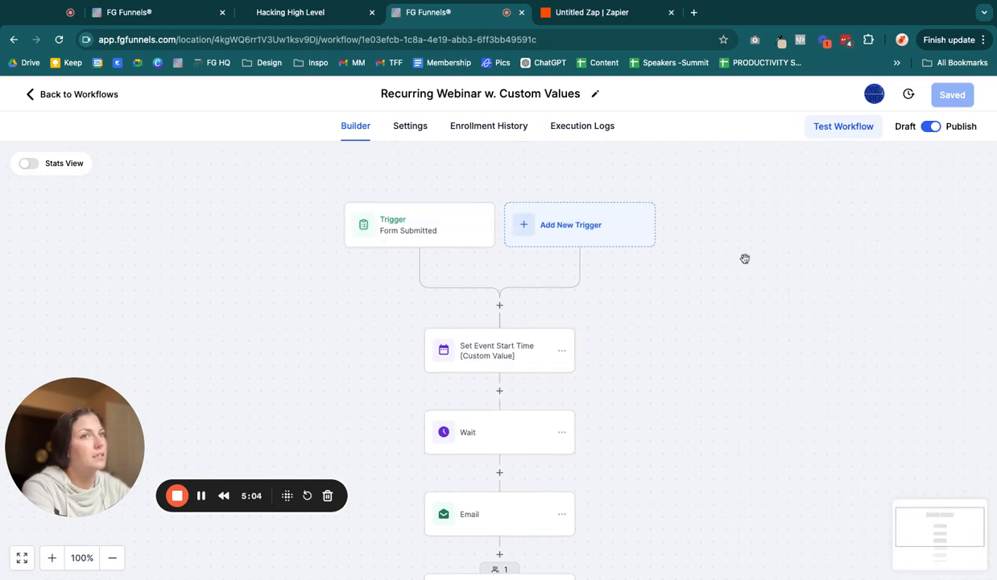